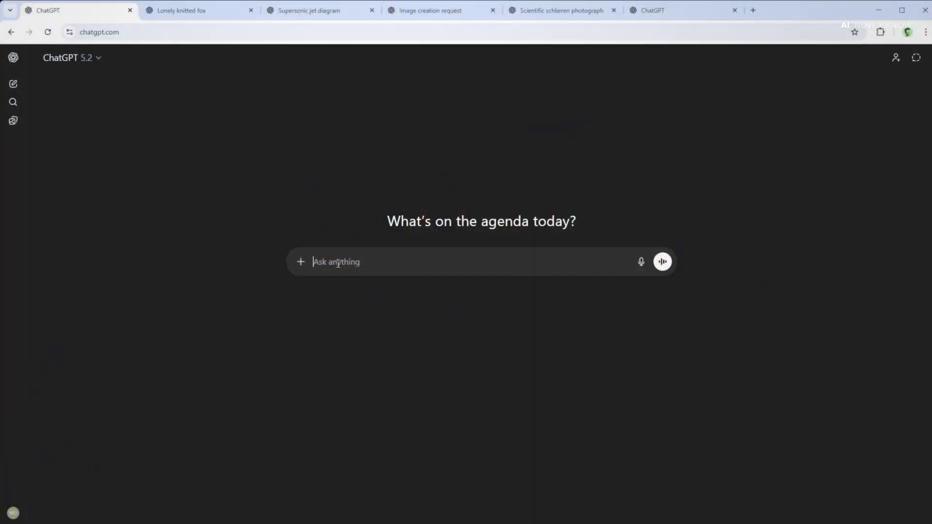
- Paste the prompt 'Are you ready for the real deal?' and select the words 'real deal'
type("Are you ready for the real deal?")
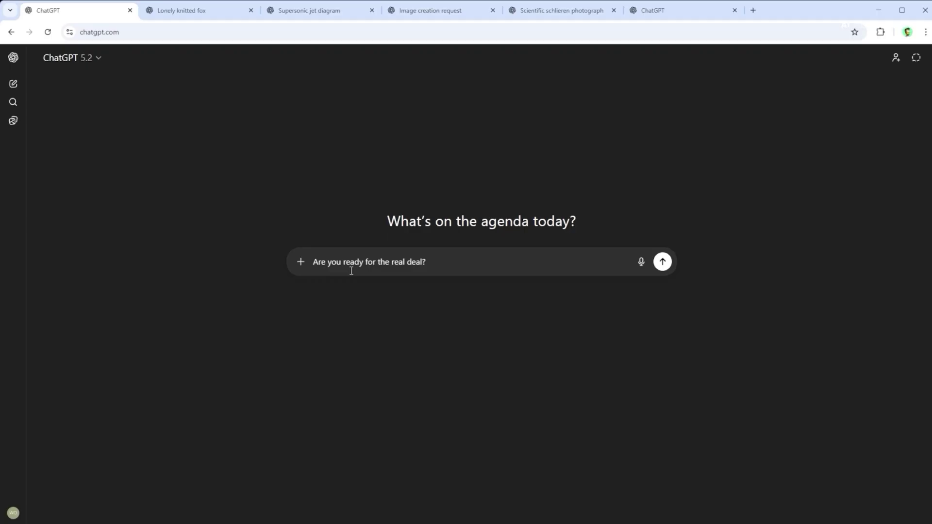
left_click_drag(422, 262, 390, 262)
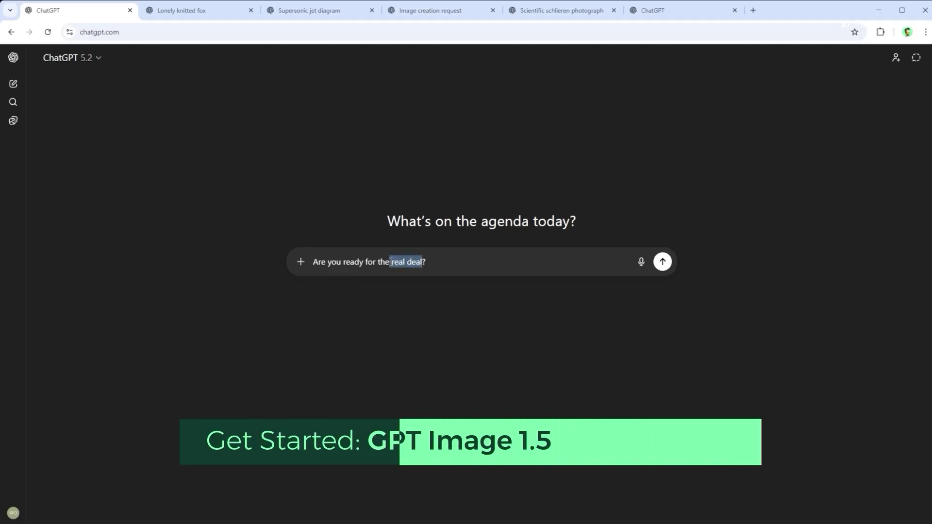
- View the knitted fox, jet diagram, ancient market and schlieren bullet images, then start a prompt in the fresh chat
left_click(169, 18)
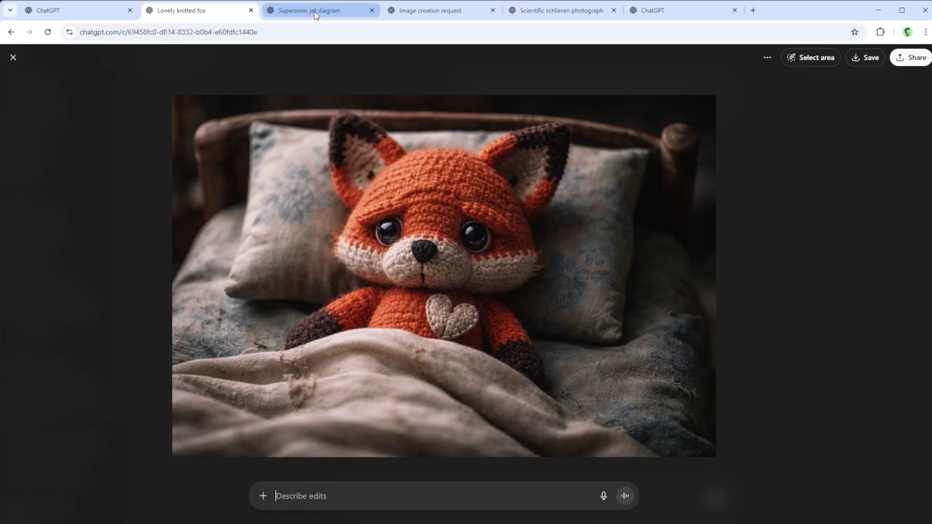
left_click(314, 11)
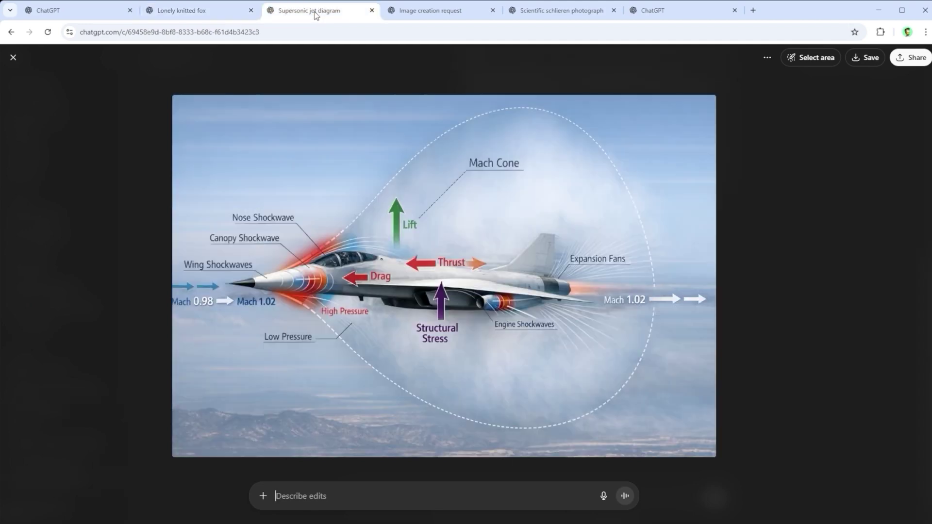
left_click(429, 13)
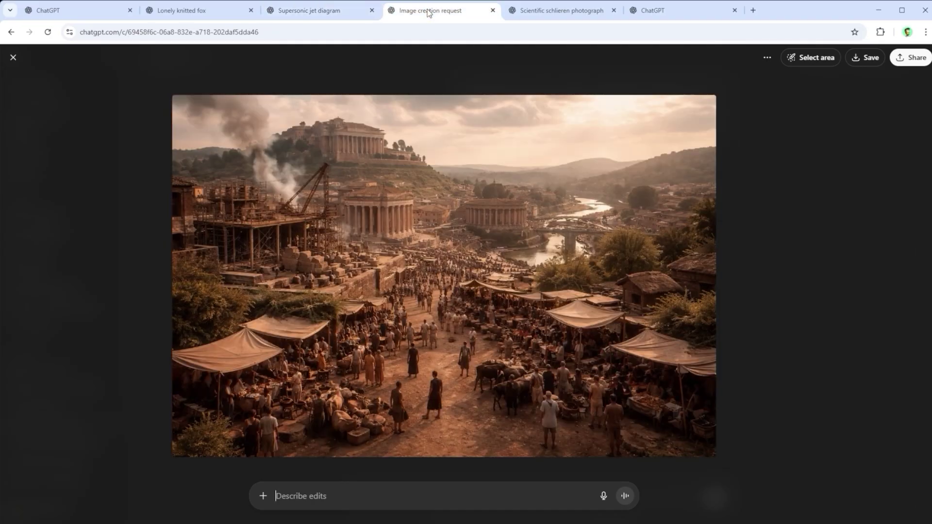
left_click(567, 14)
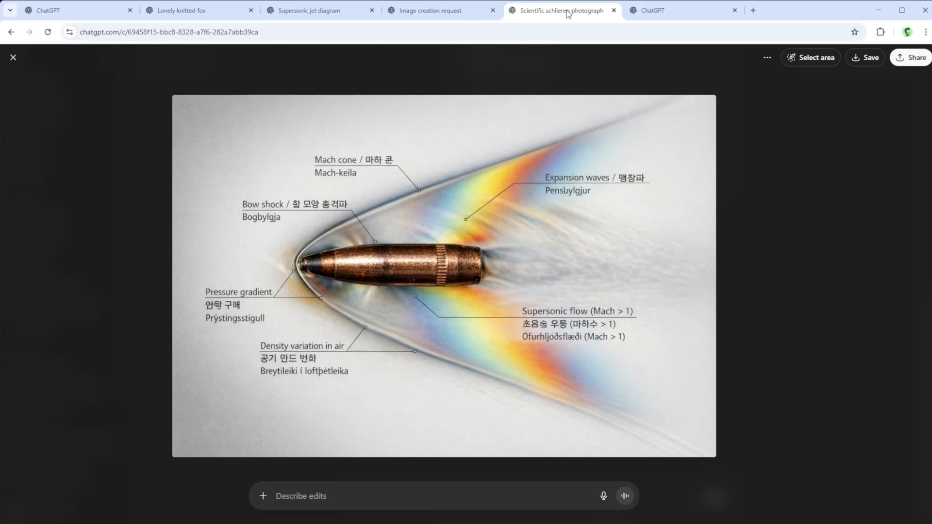
left_click(664, 12)
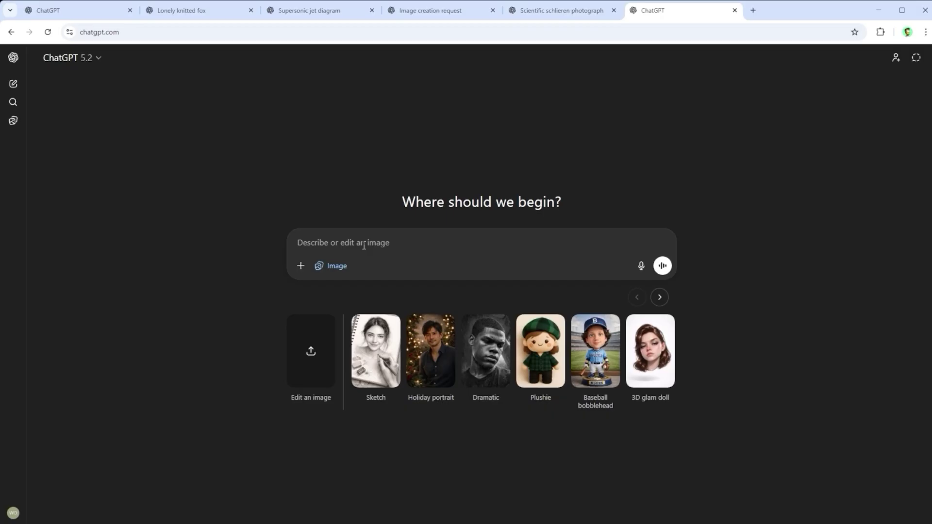
type("Let's do this [...]")
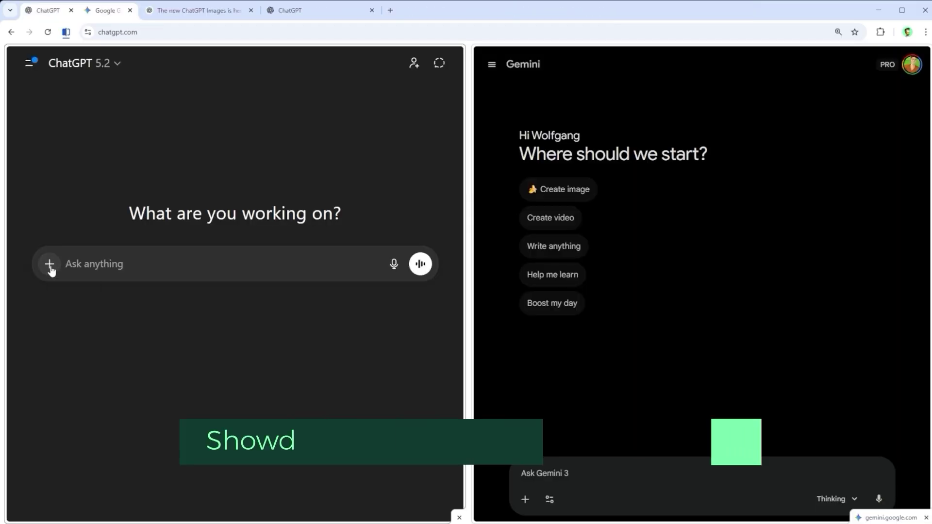
- Paste the list of ten prompt ideas into Gemini and send it
left_click(49, 263)
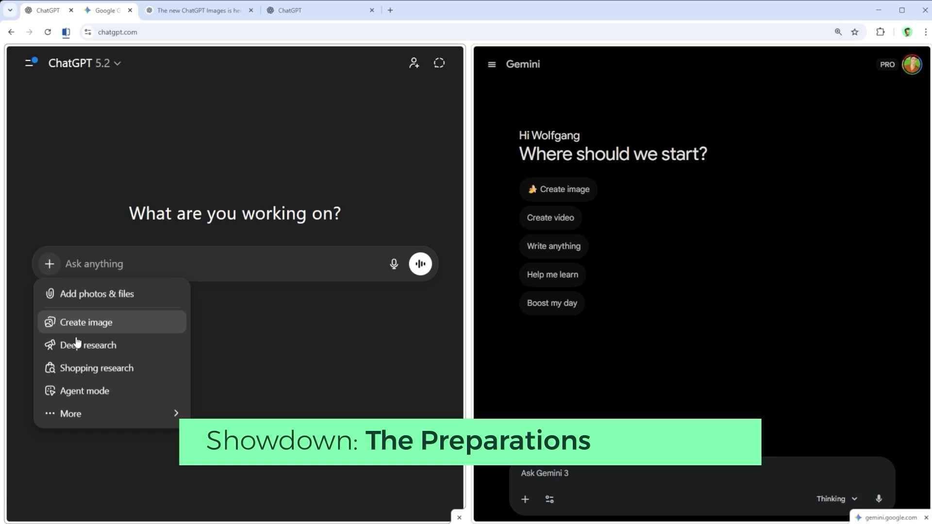
key("Escape")
left_click(549, 499)
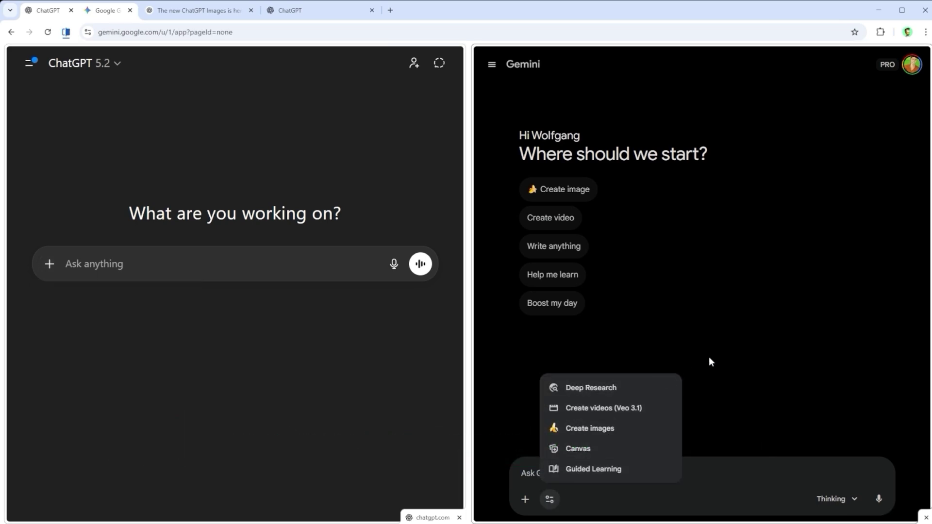
left_click(625, 439)
left_click(552, 470)
key("ctrl+v")
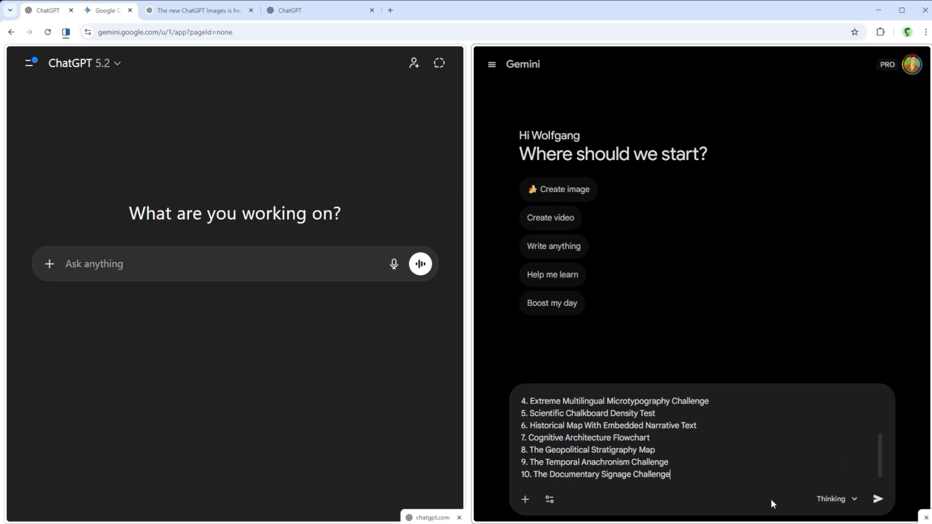
left_click(876, 500)
- Send the same prompt list to ChatGPT and scroll through the replies
left_click(318, 380)
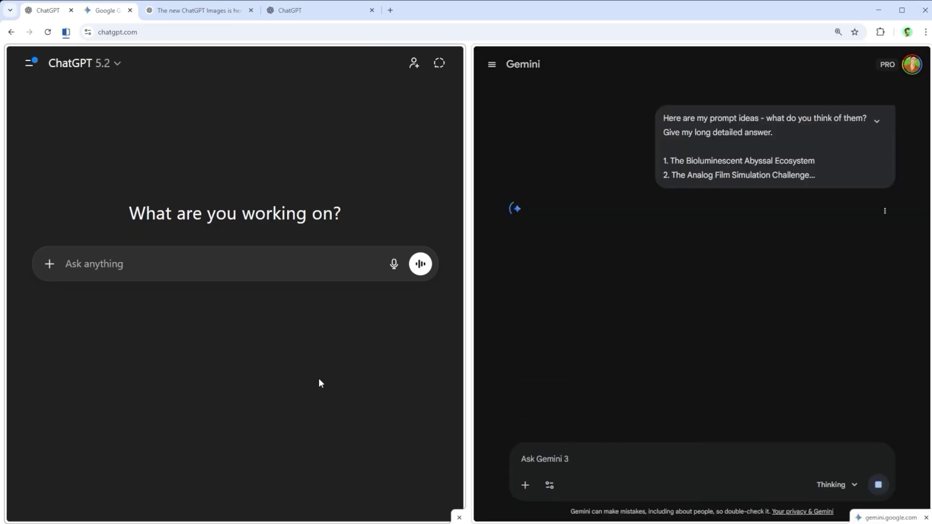
left_click(73, 264)
key("ctrl+v")
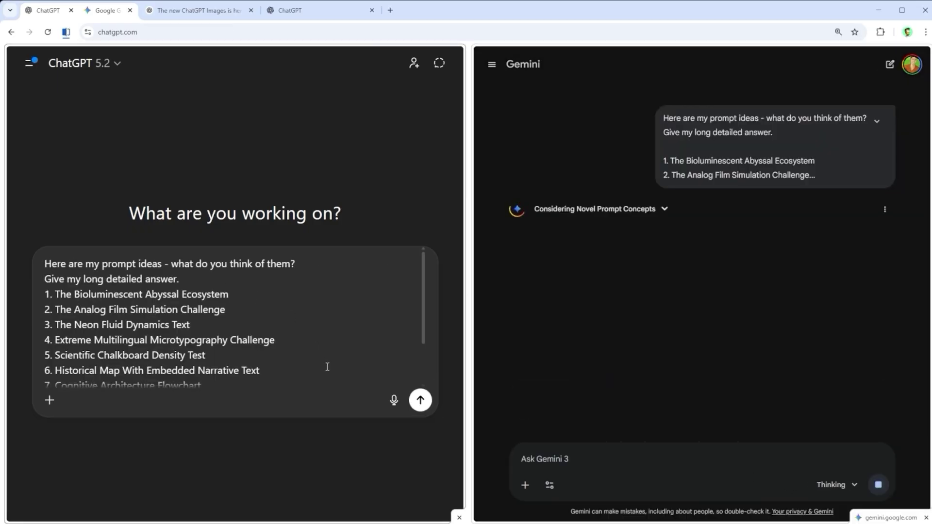
left_click(420, 400)
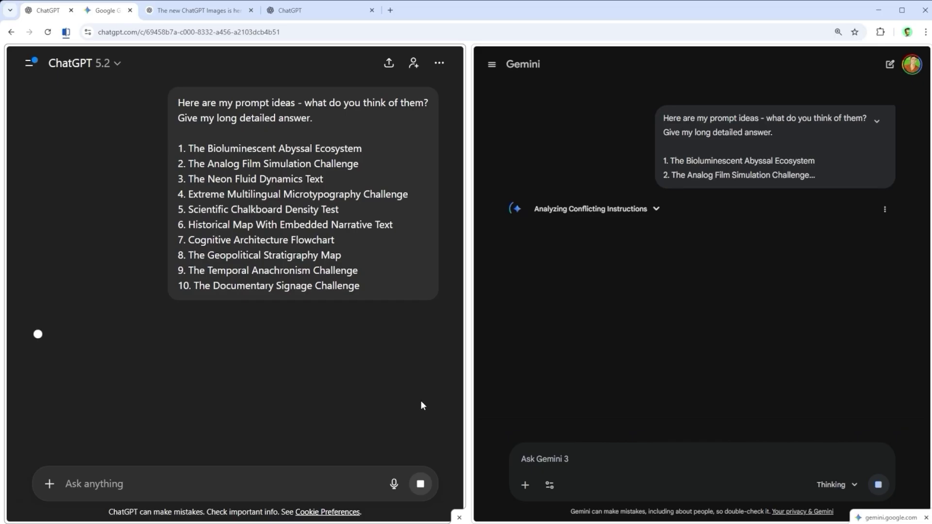
scroll(254, 229, "down", 2)
scroll(254, 229, "down", 8)
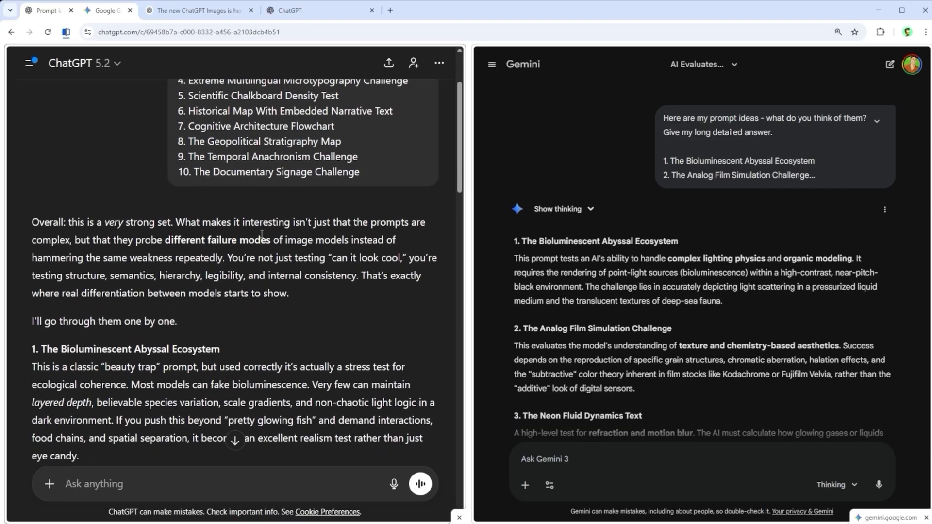
scroll(270, 238, "down", 9)
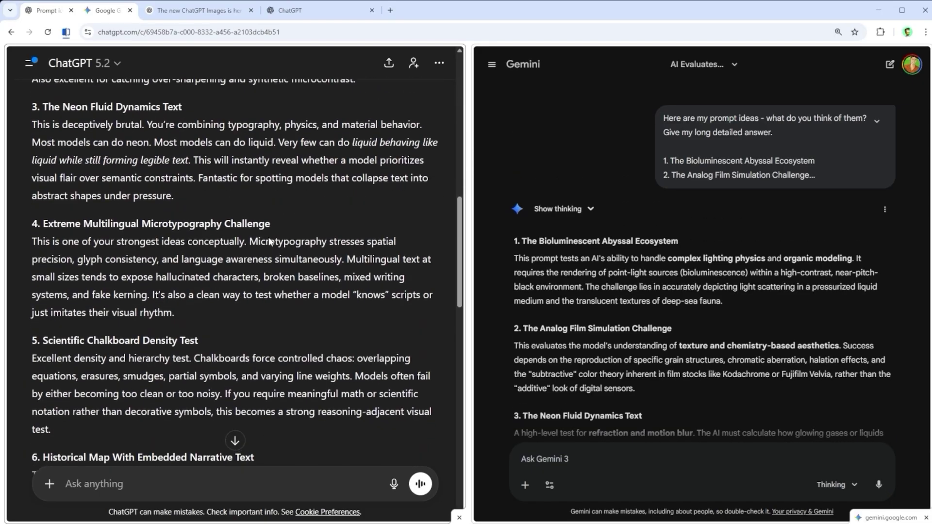
scroll(271, 241, "down", 6)
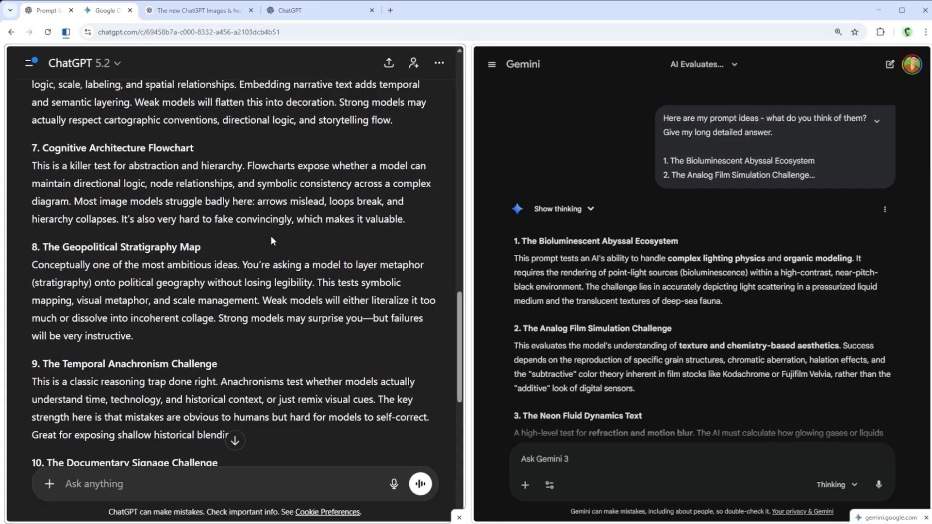
scroll(737, 236, "down", 5)
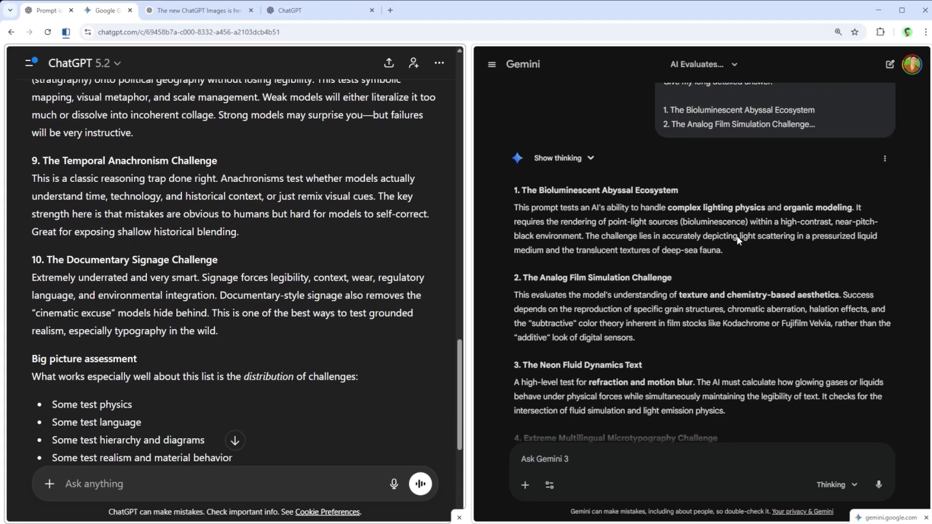
scroll(737, 235, "down", 7)
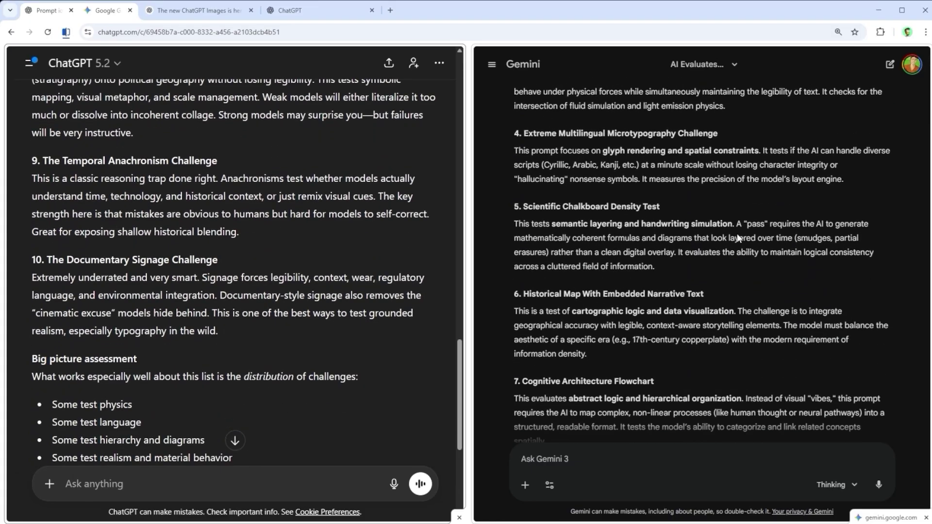
scroll(738, 236, "down", 1)
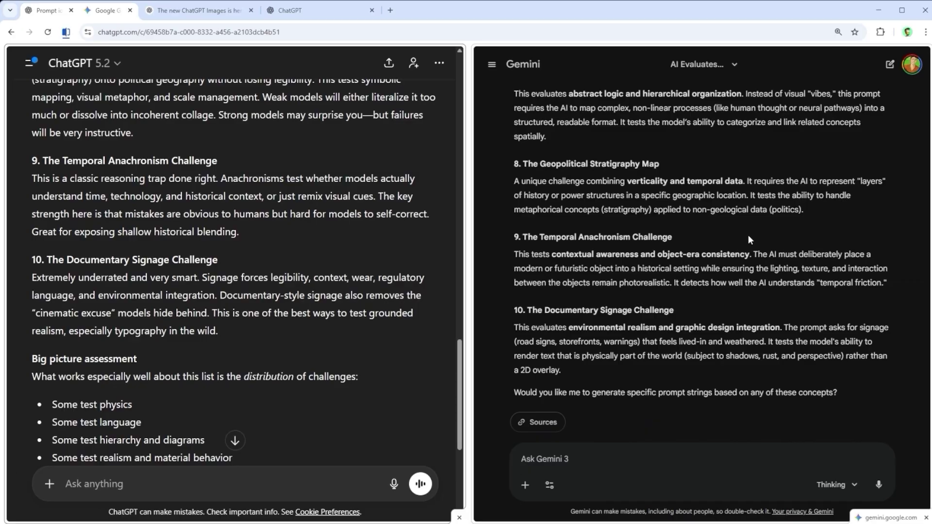
- Open the ChatGPT Images article and highlight 'generates images up to 4x faster'
left_click(190, 11)
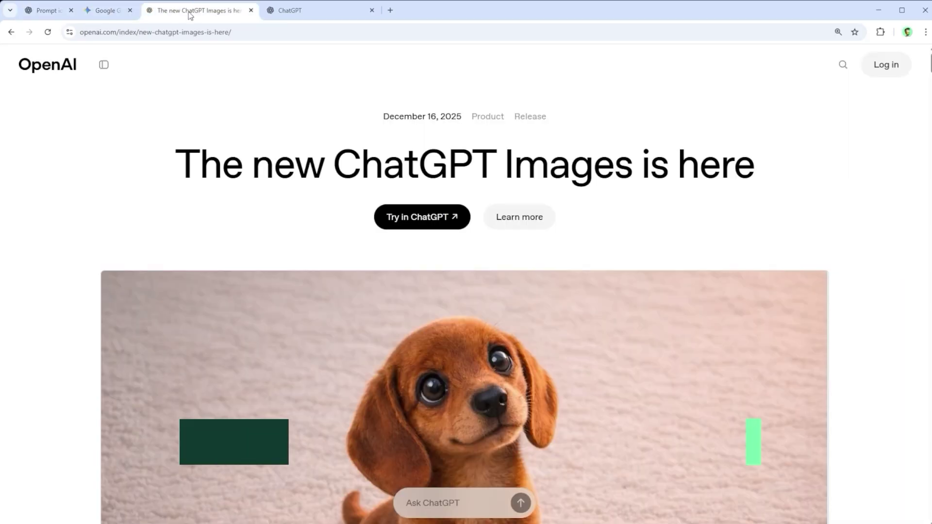
scroll(827, 226, "down", 5)
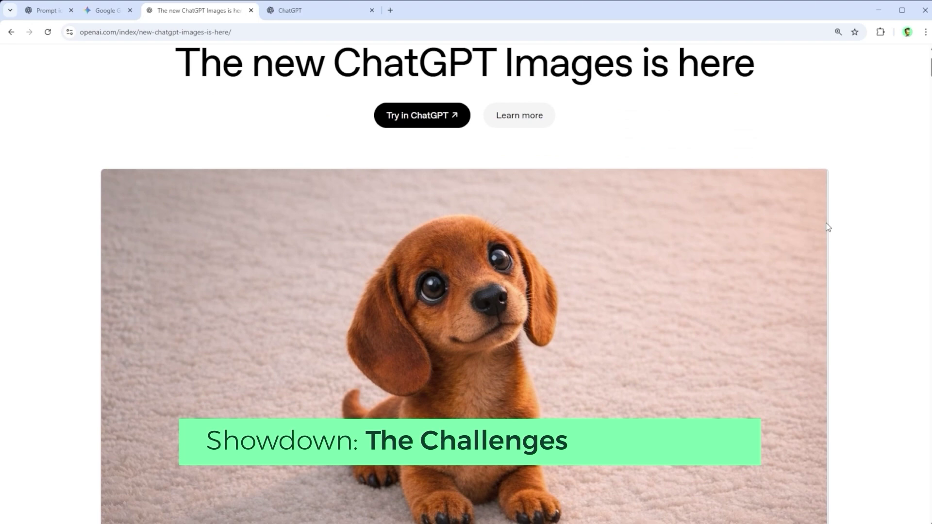
scroll(831, 230, "down", 6)
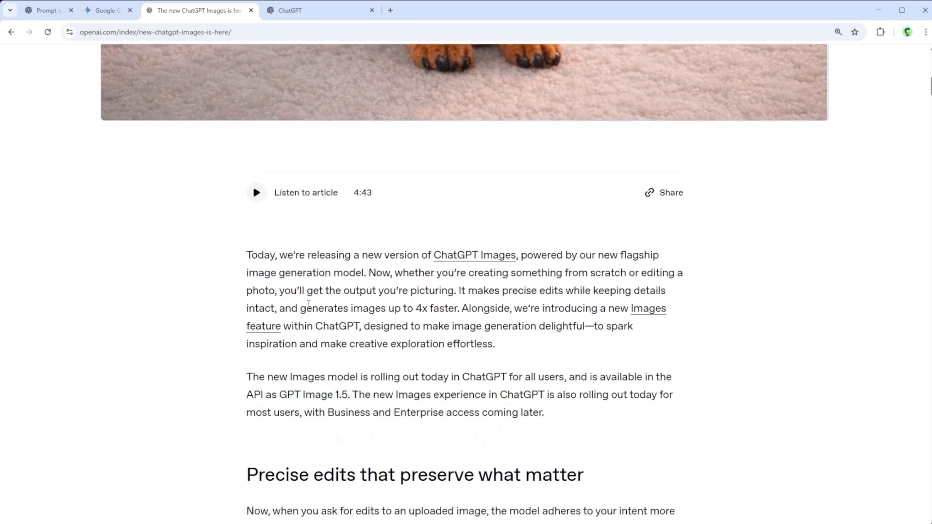
left_click_drag(301, 309, 458, 310)
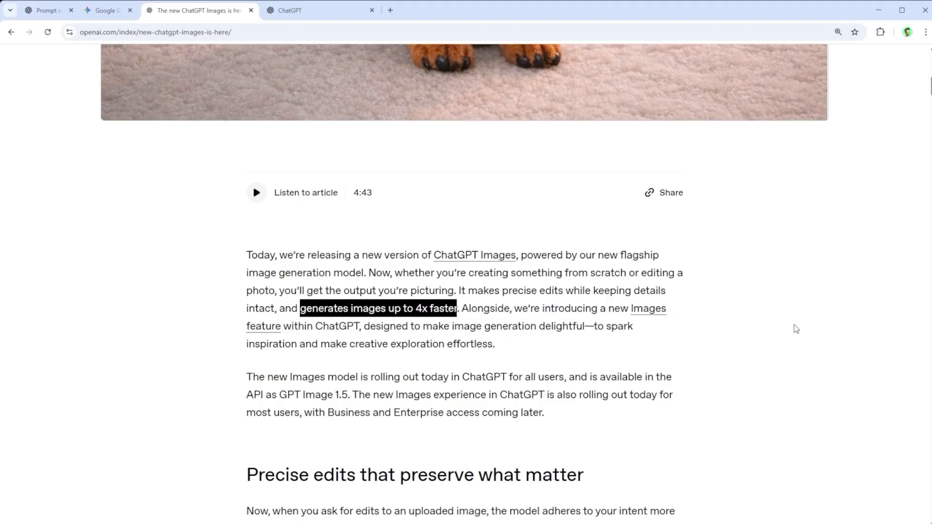
left_click(843, 314)
- Highlight the precise-edits heading, then read down to the LA skateboarding example and its edit request
scroll(841, 311, "down", 1)
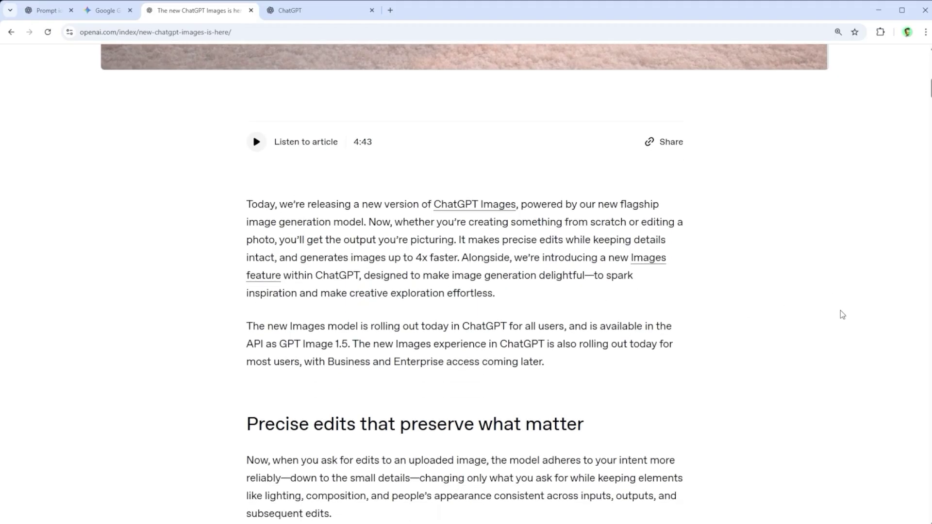
scroll(842, 315, "down", 4)
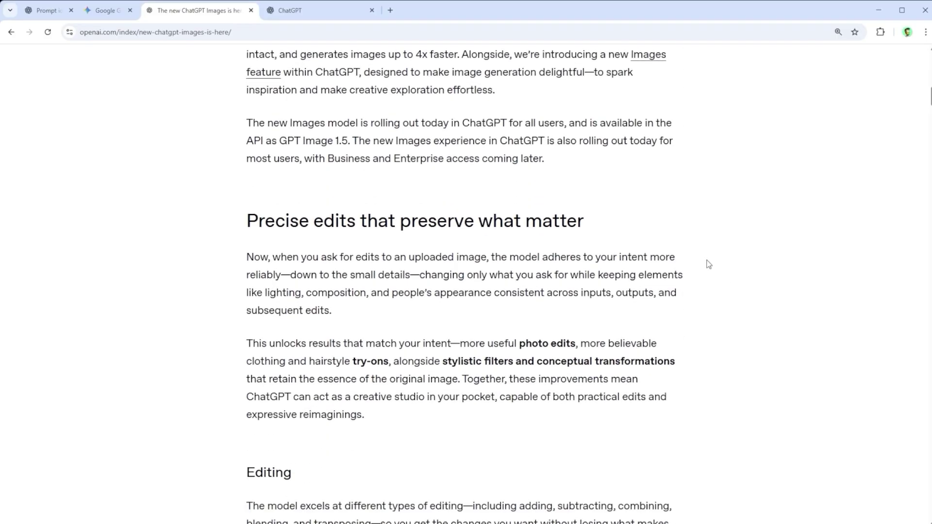
left_click_drag(631, 227, 245, 222)
left_click(194, 270)
scroll(191, 276, "down", 4)
scroll(201, 276, "down", 7)
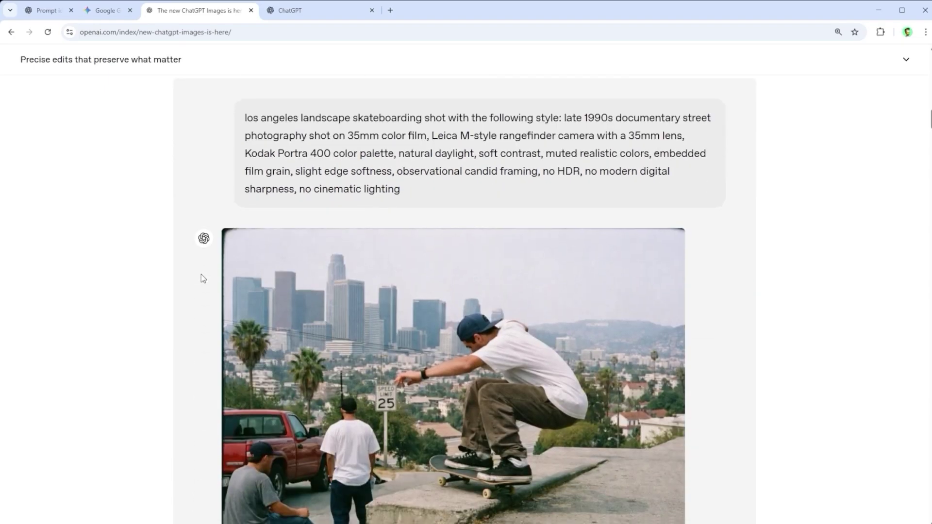
scroll(201, 274, "down", 2)
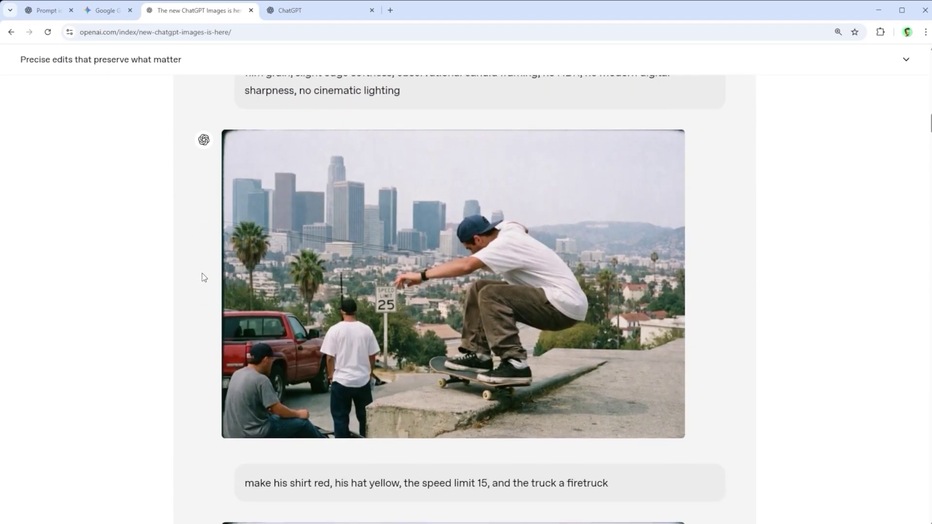
- Open chatgpt.com/images and type 'Enter your prompt here' into the new-image box
left_click(292, 10)
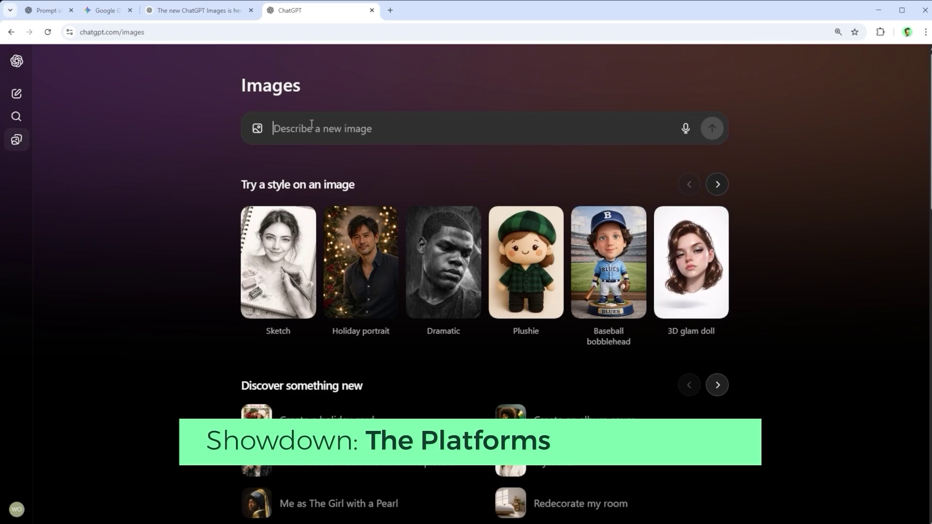
type("Enter your")
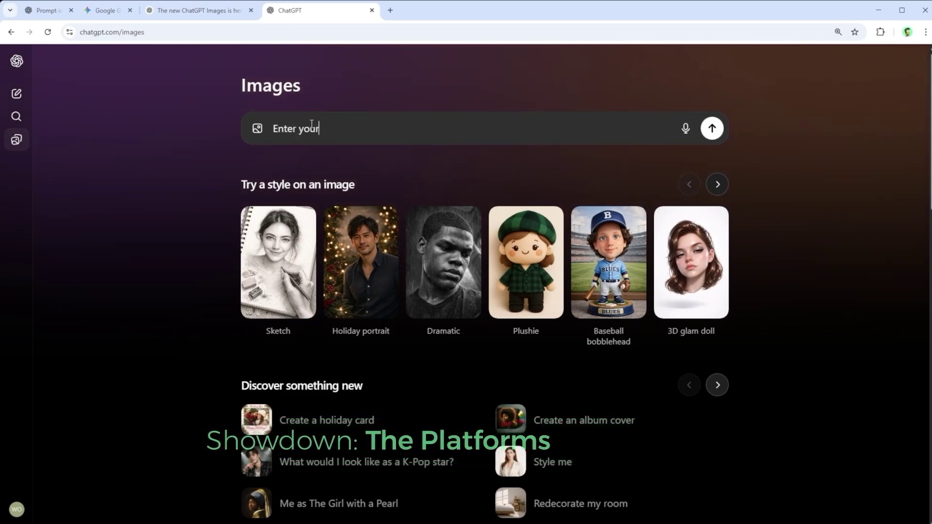
type(" prompt he")
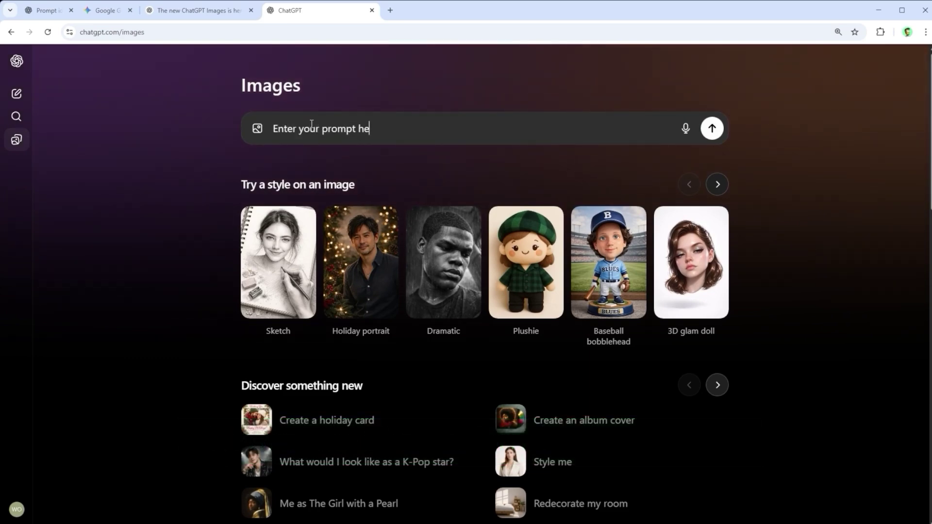
type("re [...")
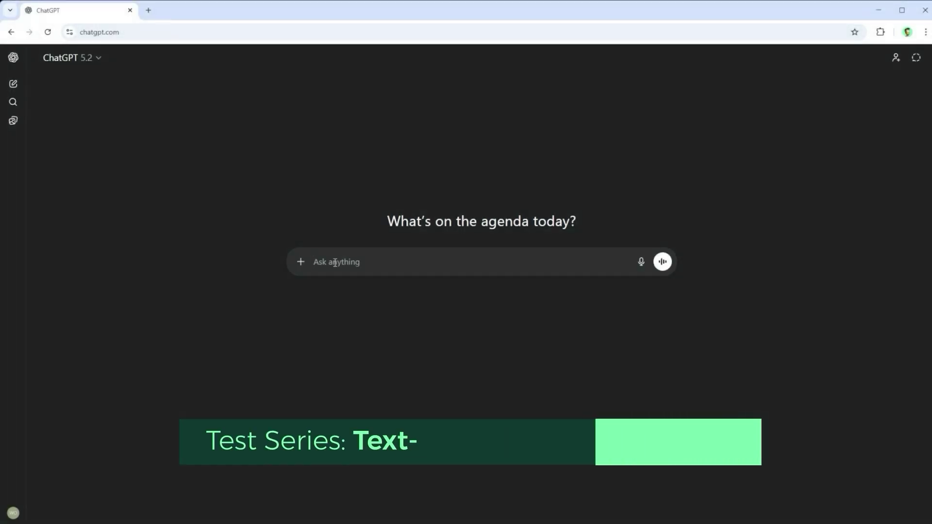
- Paste 'The "text-to-image" test series - 10 examples' and switch on Create image mode
type("The \"text-to-image\" test series - 10 examples")
left_click(302, 264)
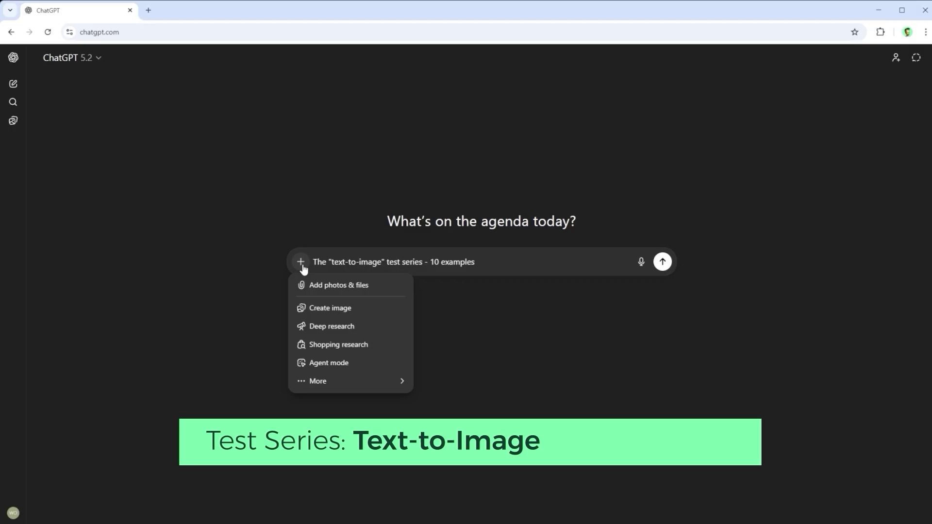
left_click(328, 310)
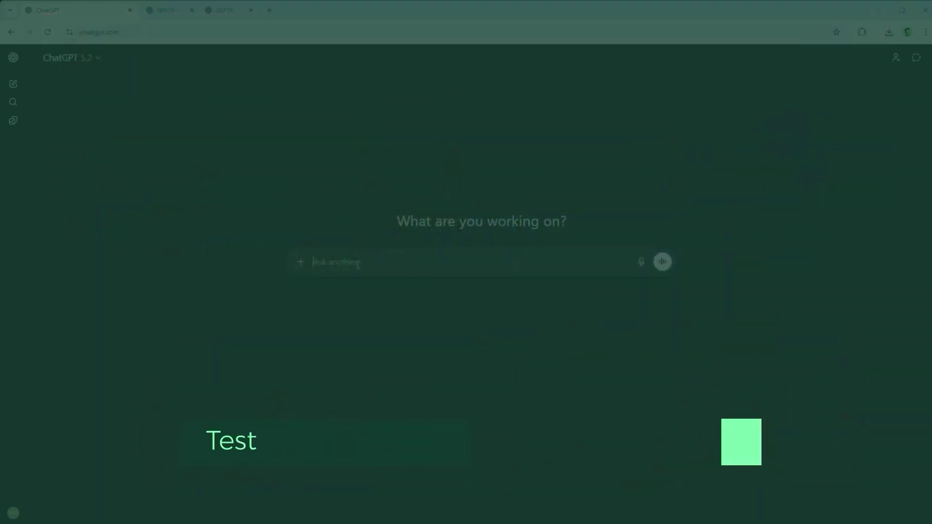
- Paste 'The "image-to-image" test series - editing workflow' into the message box
type("The \"image-to-image\" test series - editing workflow")
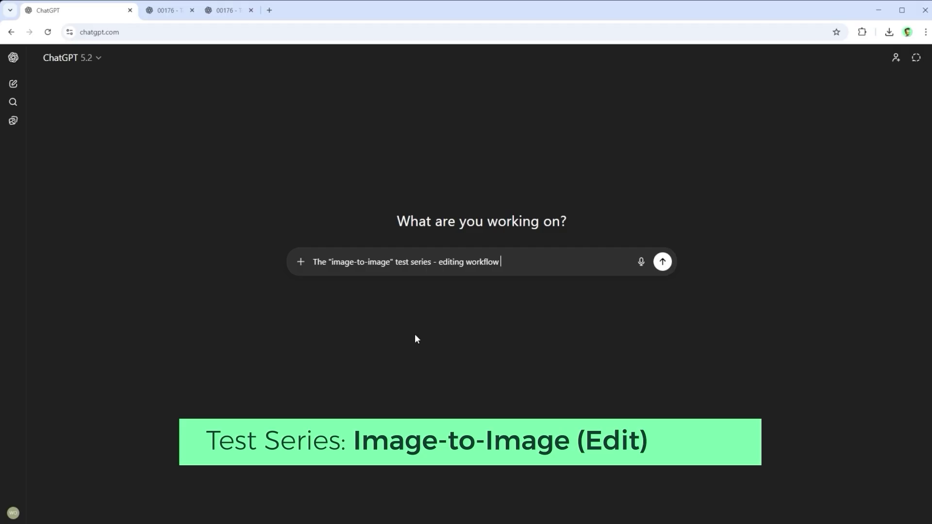
left_click(156, 12)
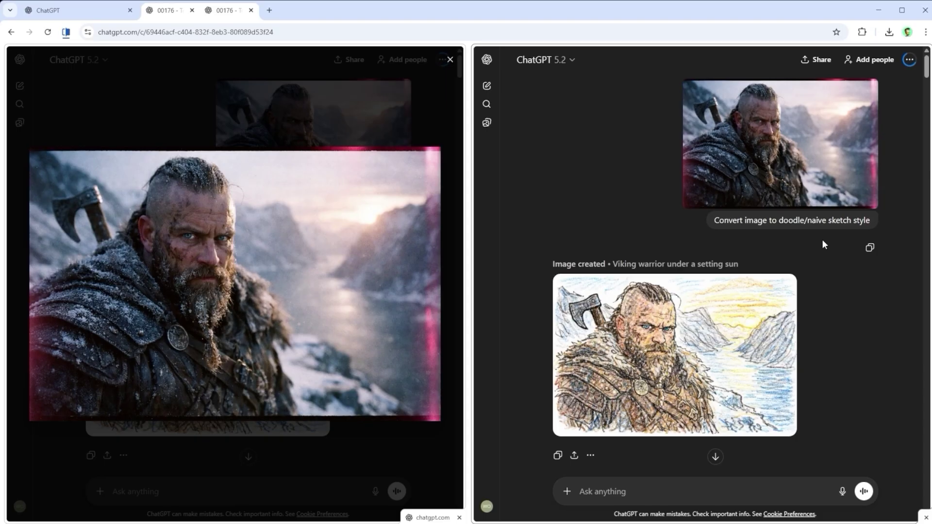
scroll(822, 245, "down", 2)
left_click(706, 247)
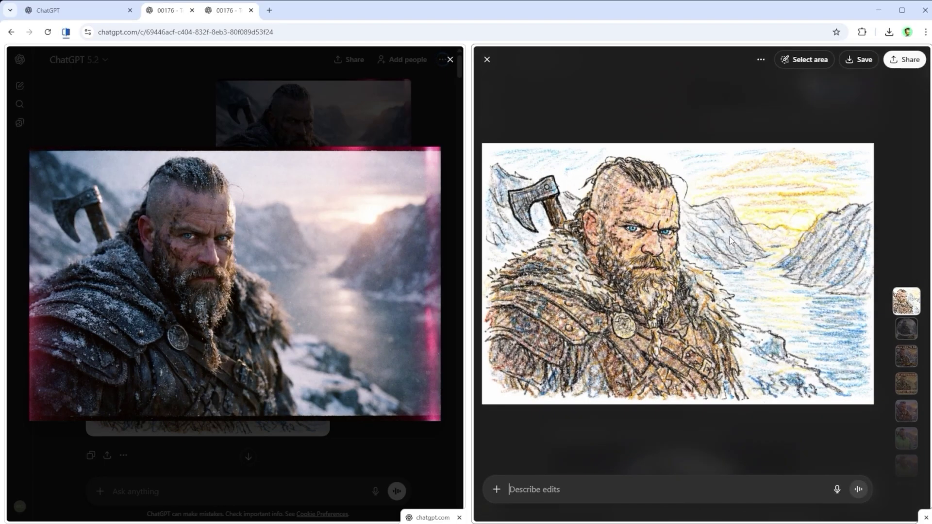
left_click(486, 58)
scroll(711, 212, "down", 5)
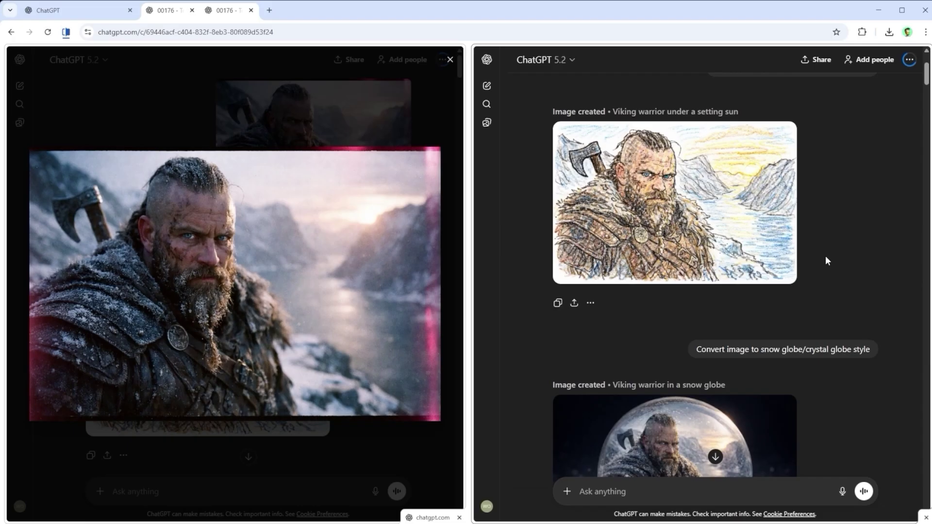
left_click(708, 257)
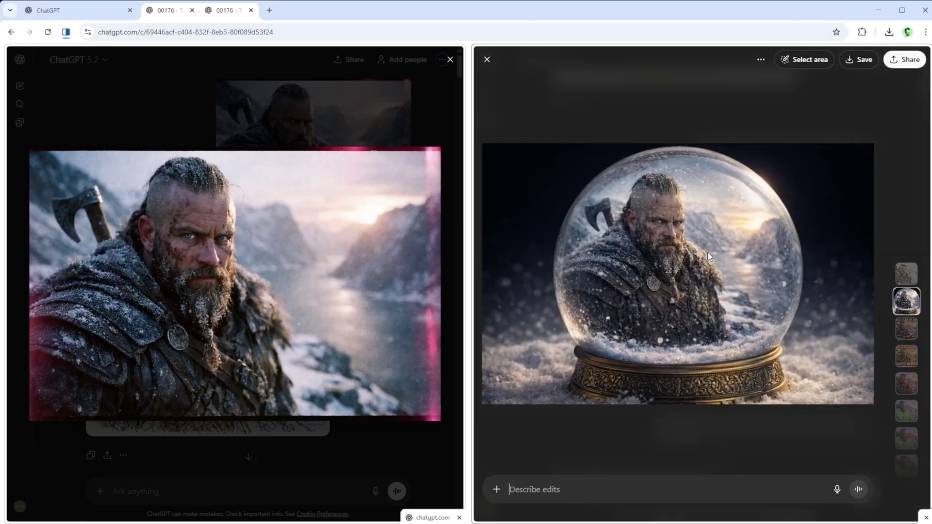
left_click(487, 59)
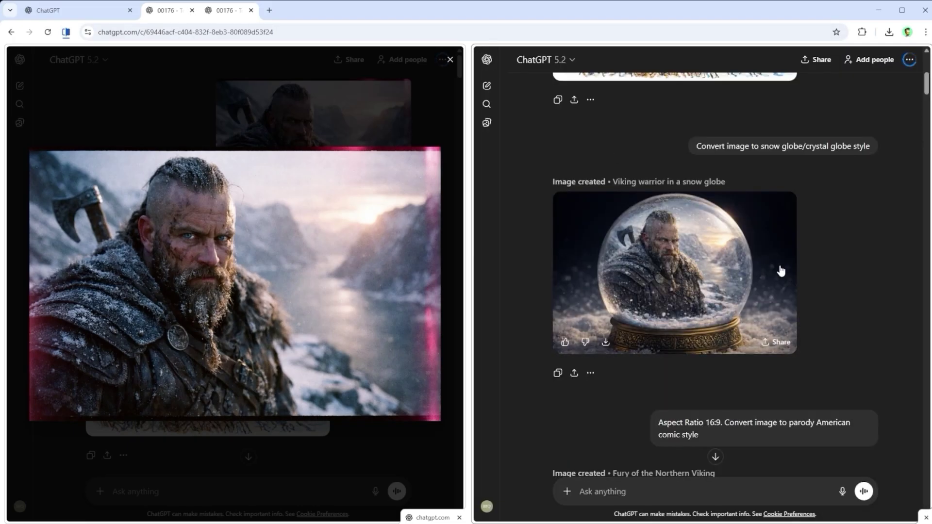
scroll(779, 270, "down", 2)
scroll(821, 258, "down", 4)
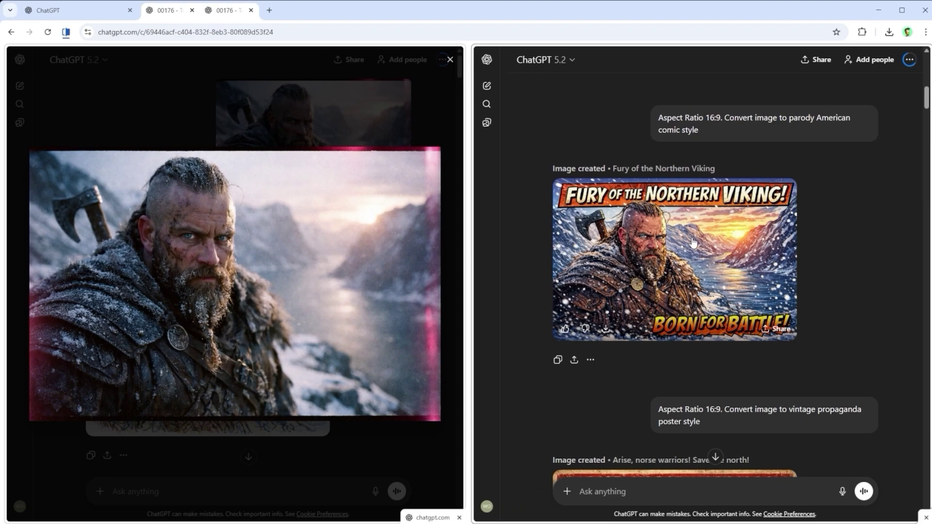
left_click(693, 241)
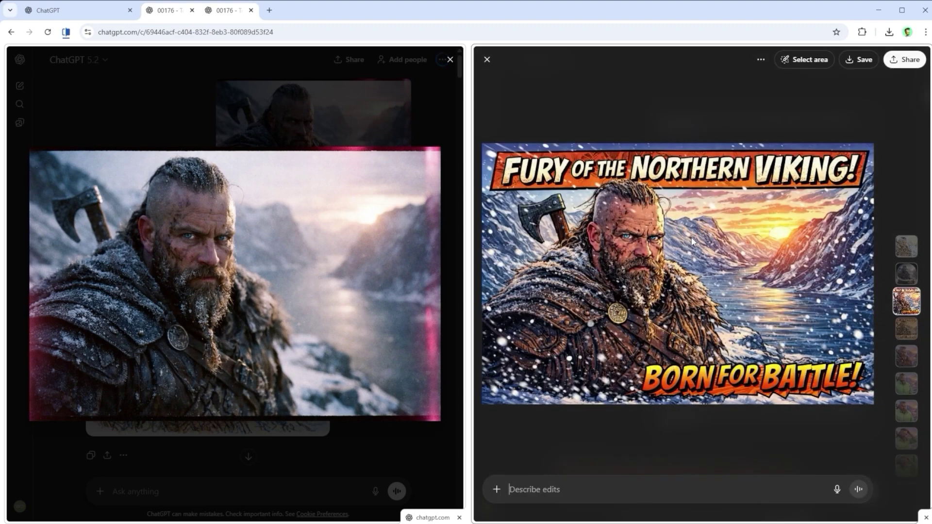
left_click(487, 60)
scroll(841, 250, "down", 1)
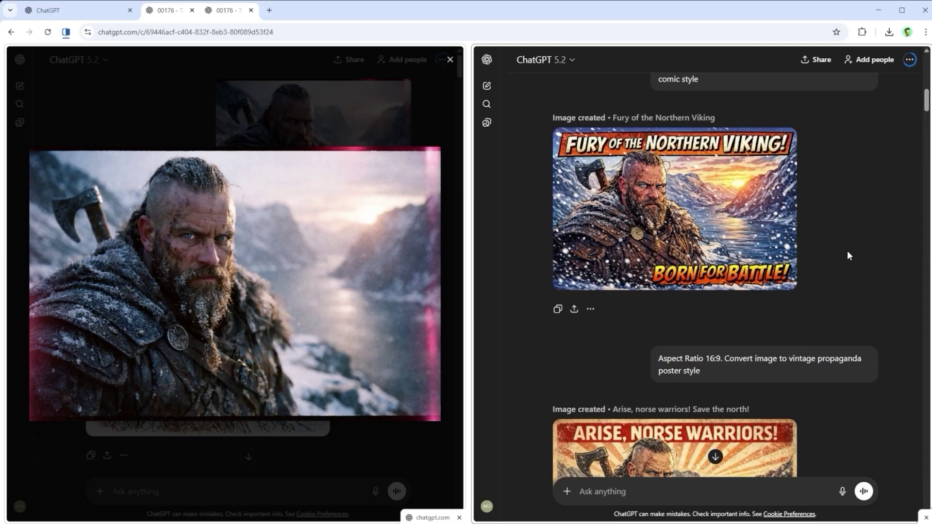
scroll(848, 256, "down", 5)
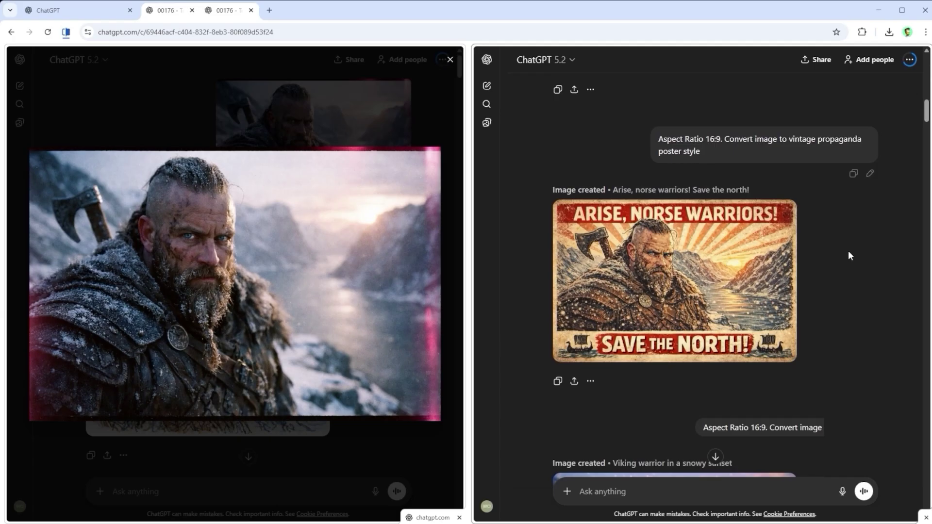
left_click(714, 236)
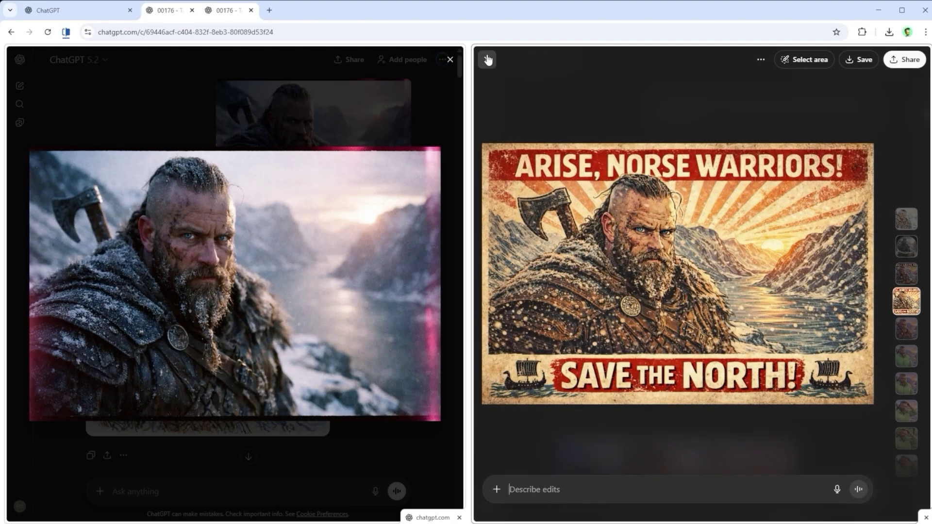
left_click(487, 60)
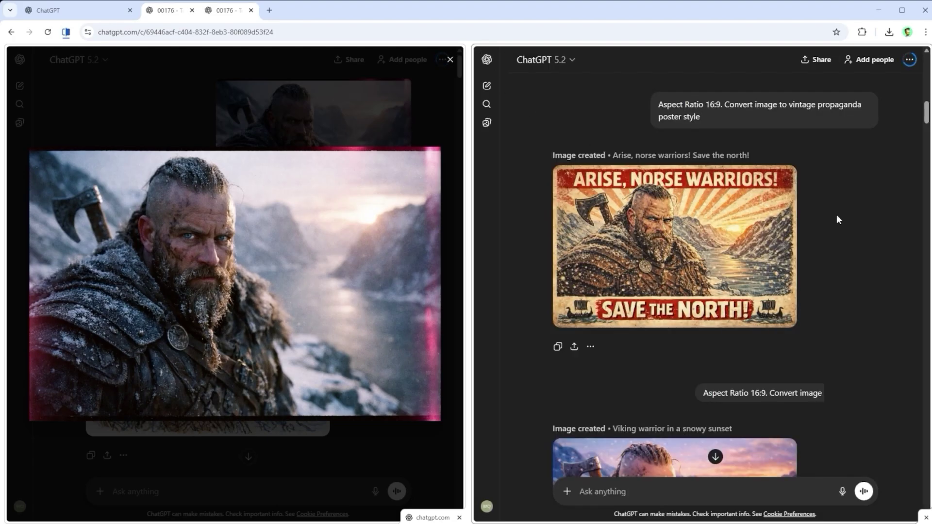
scroll(839, 216, "down", 3)
scroll(734, 260, "down", 2)
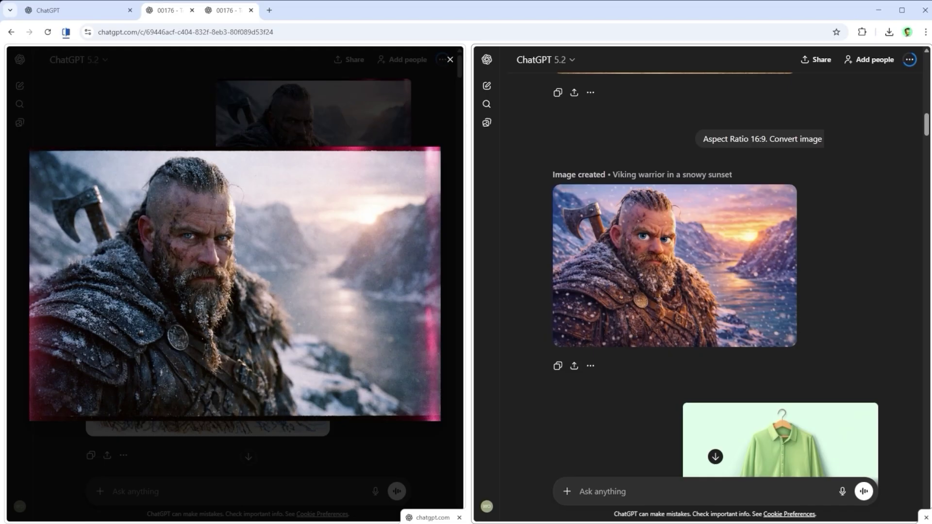
left_click(734, 260)
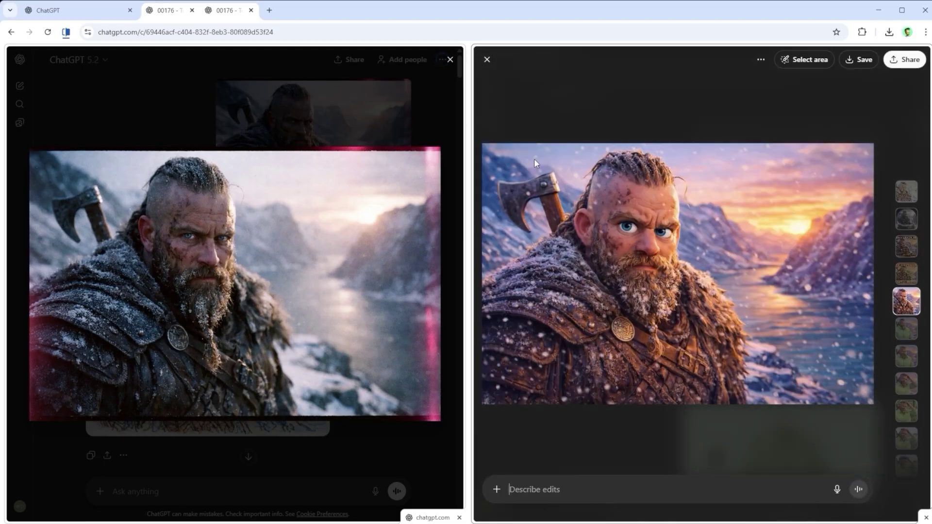
left_click(487, 59)
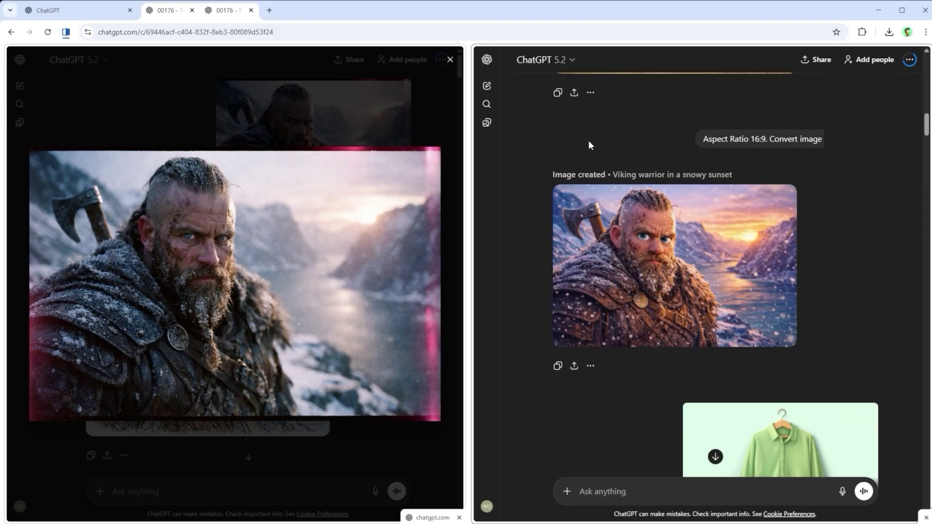
- Find the green-shirt Viking in a winter landscape and open it full size in the editor
scroll(807, 260, "down", 4)
scroll(850, 249, "down", 1)
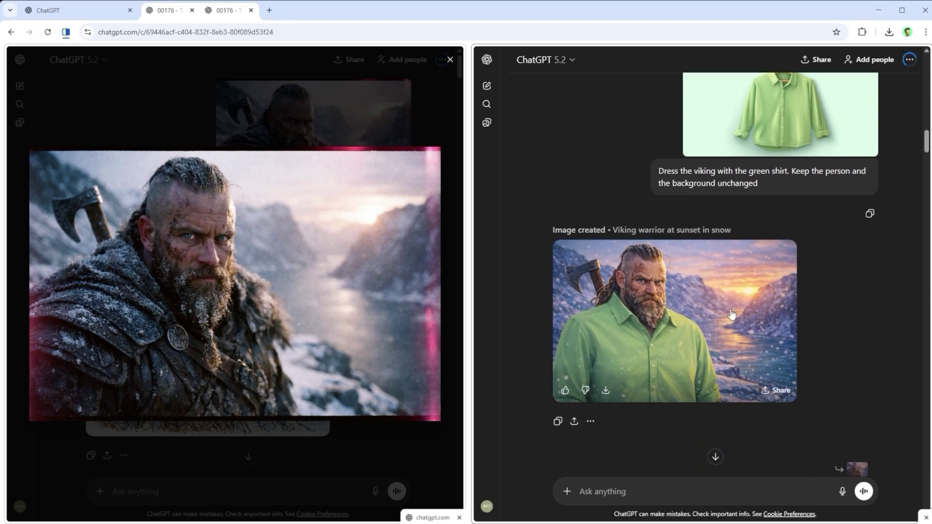
left_click(688, 308)
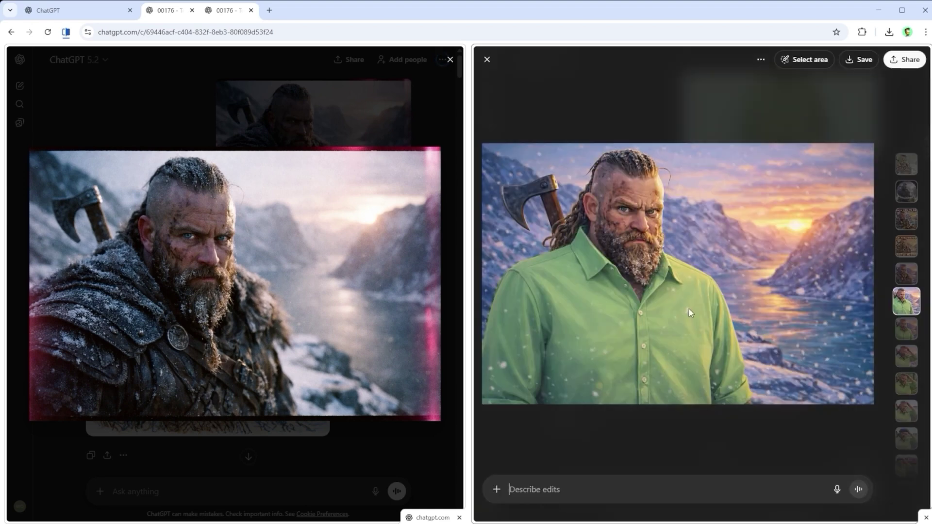
left_click(486, 59)
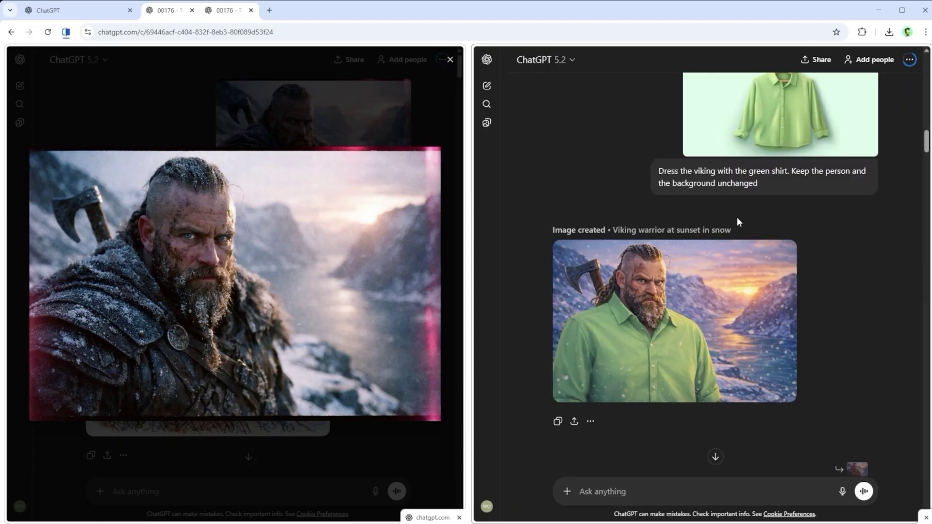
scroll(855, 301, "down", 2)
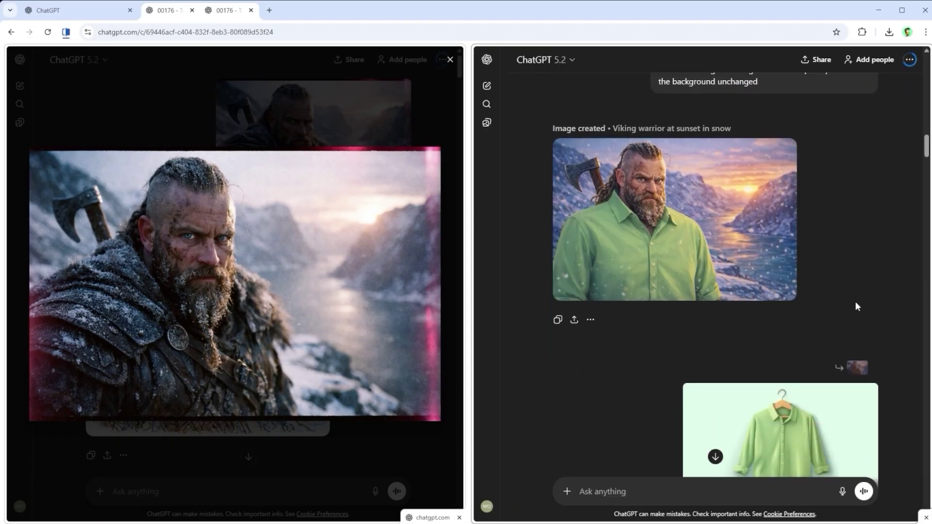
scroll(862, 260, "down", 5)
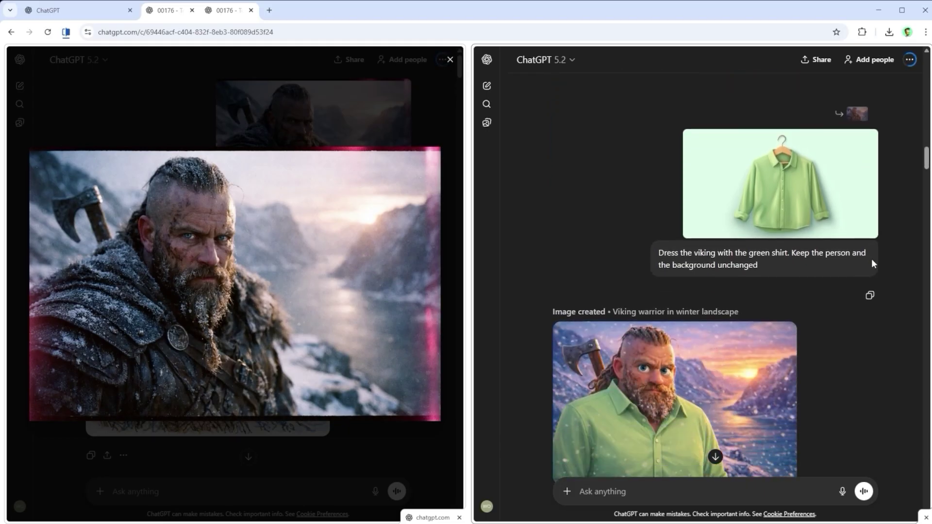
scroll(872, 262, "down", 2)
scroll(728, 339, "down", 1)
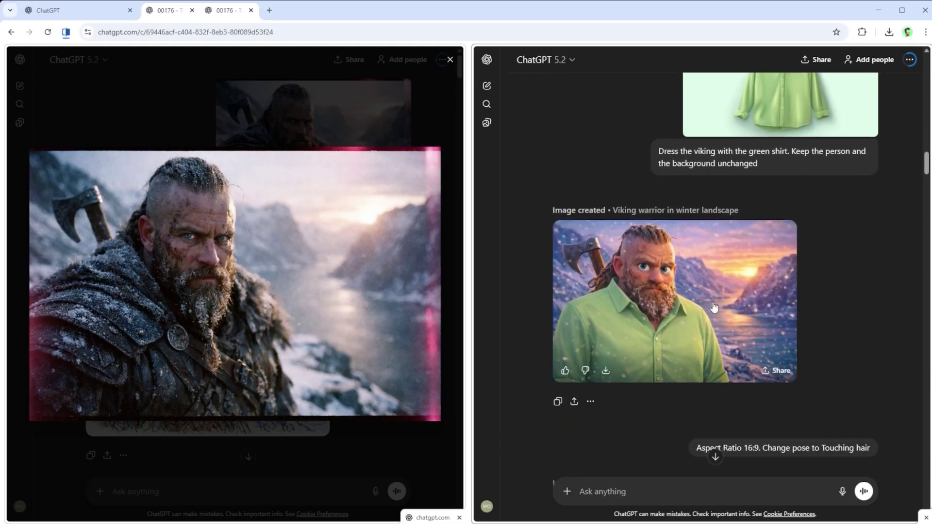
left_click(711, 306)
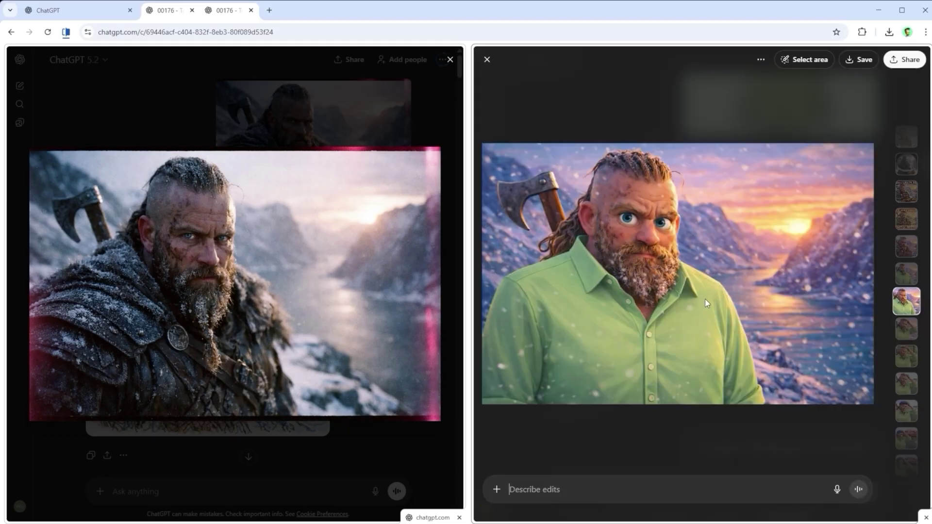
- Close the editor and preview the touching-hair Viking image full size
left_click(486, 60)
scroll(840, 268, "down", 4)
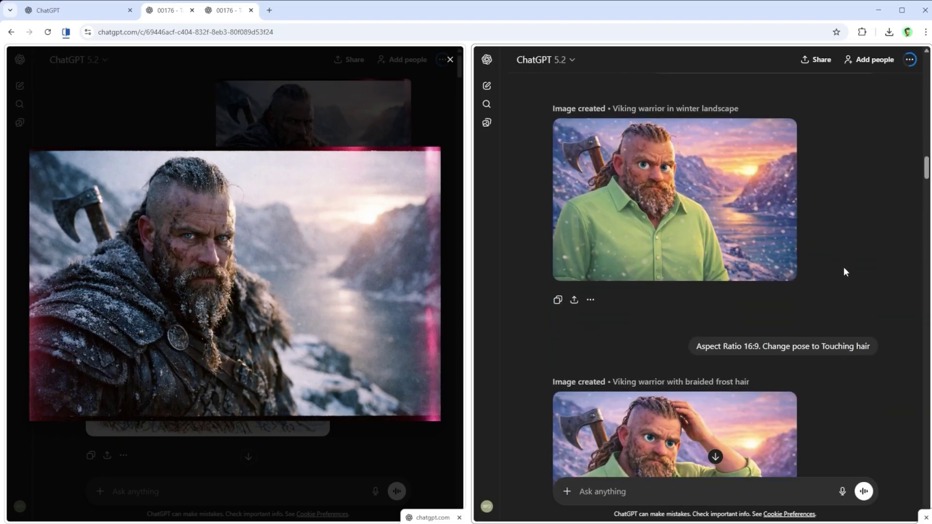
scroll(862, 270, "down", 3)
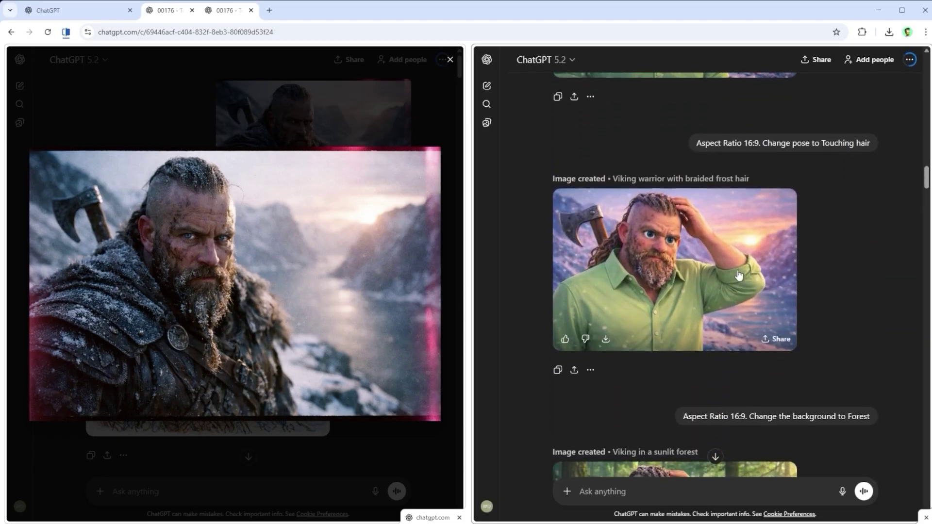
left_click(736, 273)
left_click(486, 59)
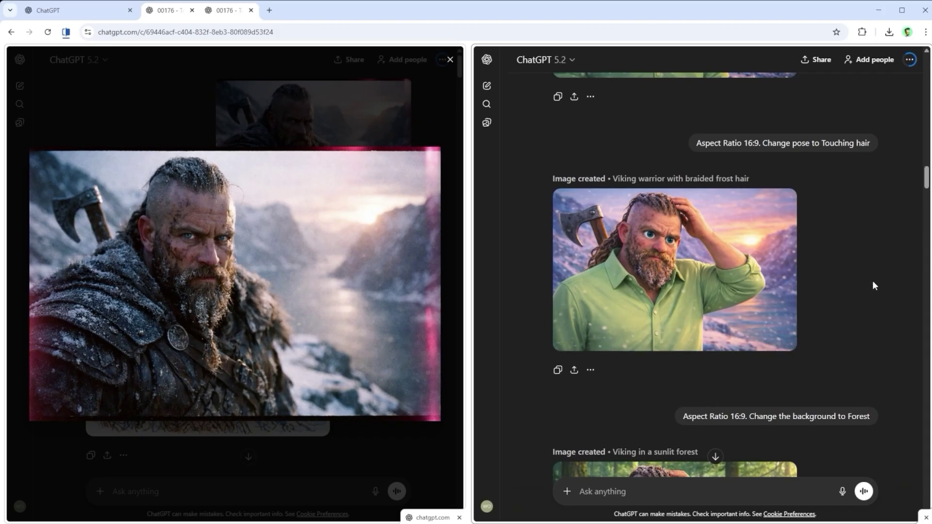
- Preview the sunlit-forest and airport-runway Viking images, ending on the blue-beret result
scroll(872, 280, "down", 2)
scroll(871, 281, "down", 2)
scroll(872, 281, "down", 2)
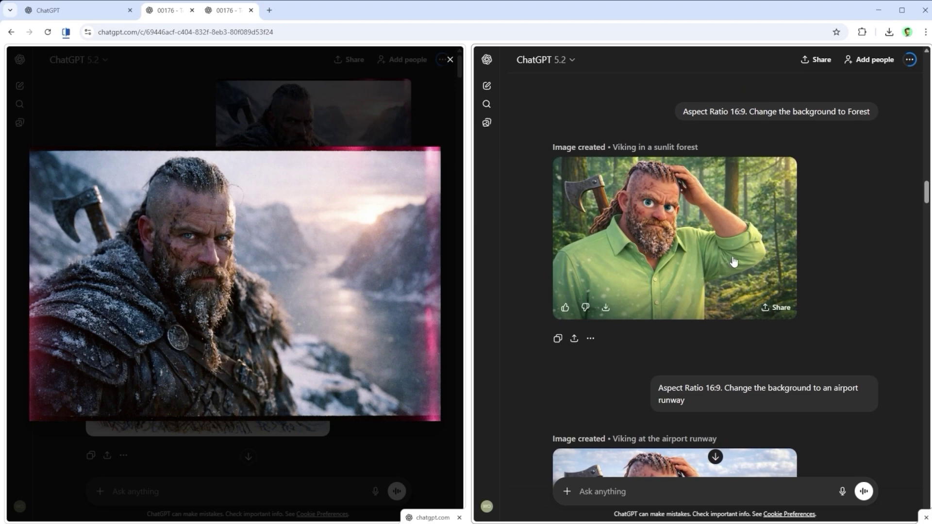
left_click(733, 265)
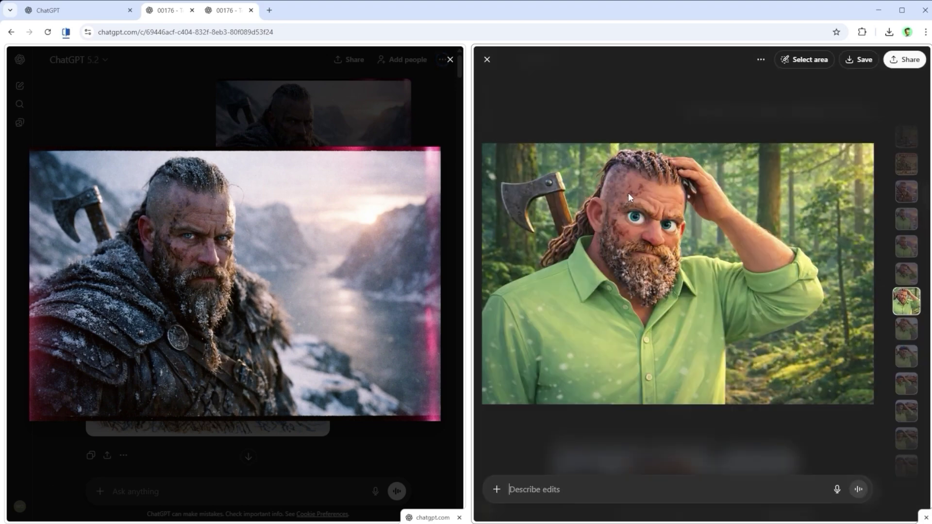
left_click(487, 62)
scroll(874, 286, "down", 4)
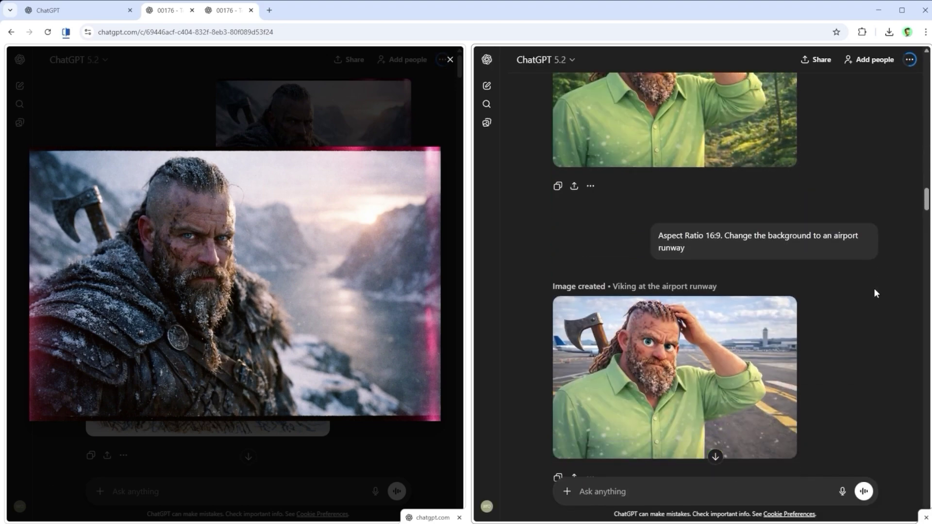
left_click(718, 292)
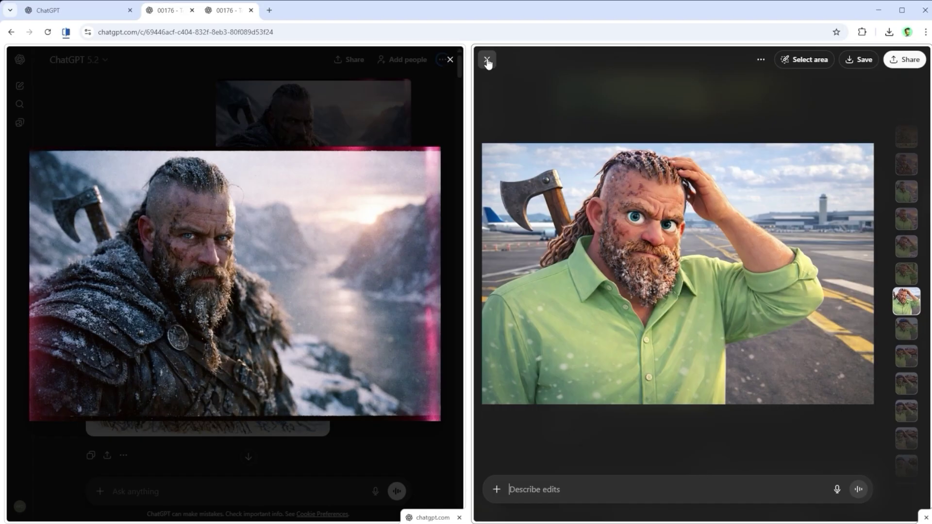
left_click(486, 61)
scroll(892, 345, "down", 5)
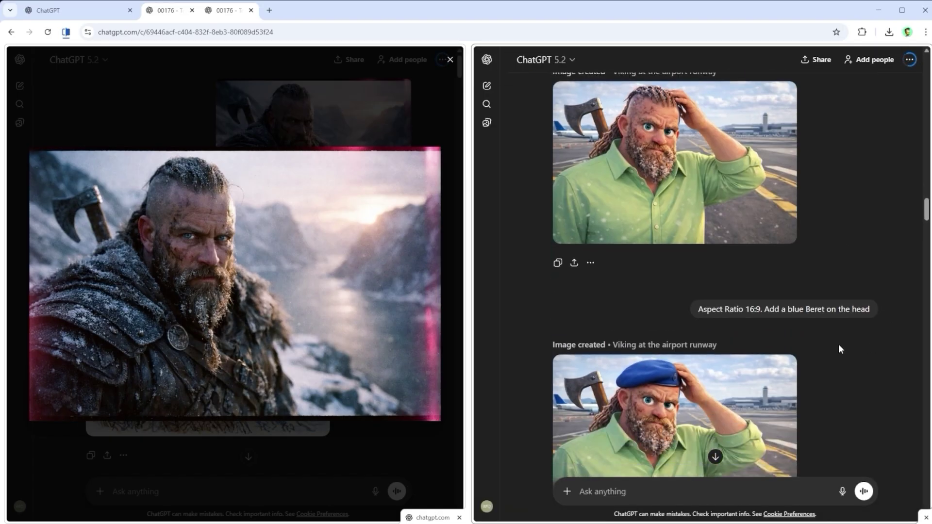
scroll(834, 340, "down", 3)
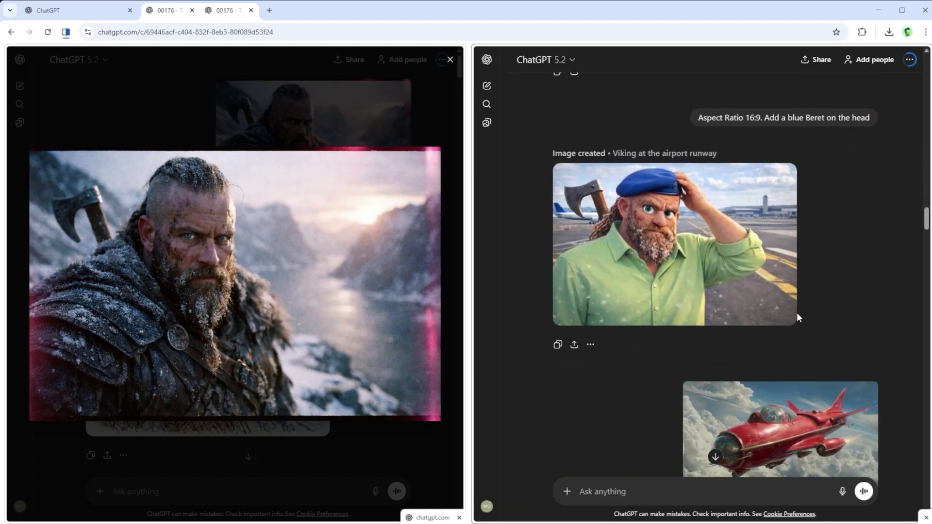
left_click(695, 253)
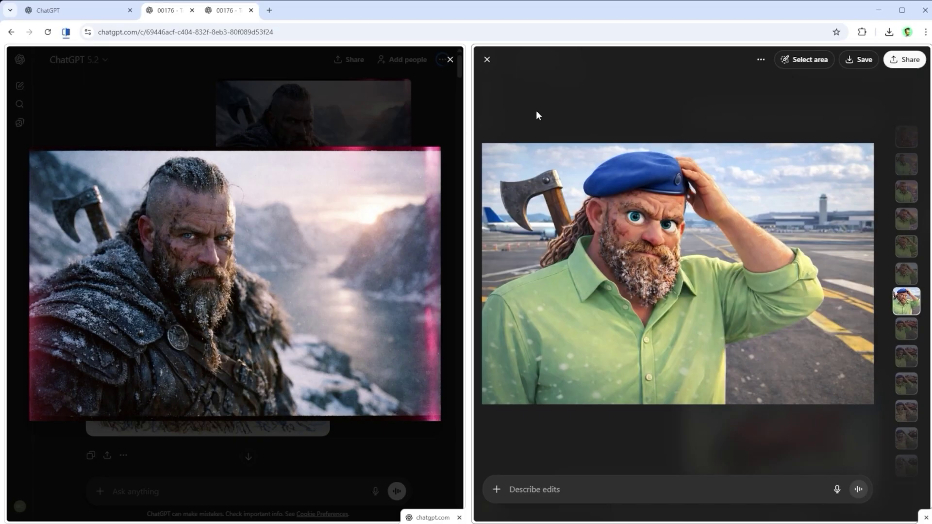
left_click(486, 60)
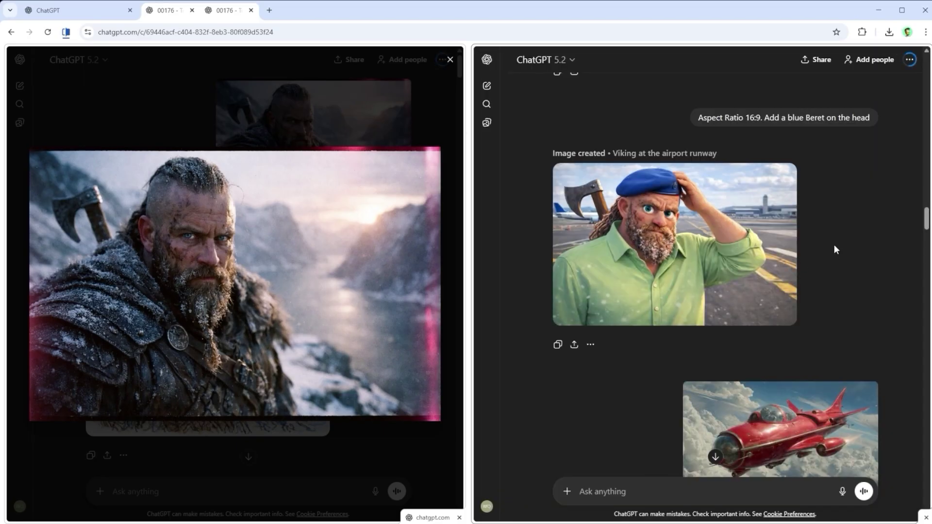
scroll(864, 218, "down", 3)
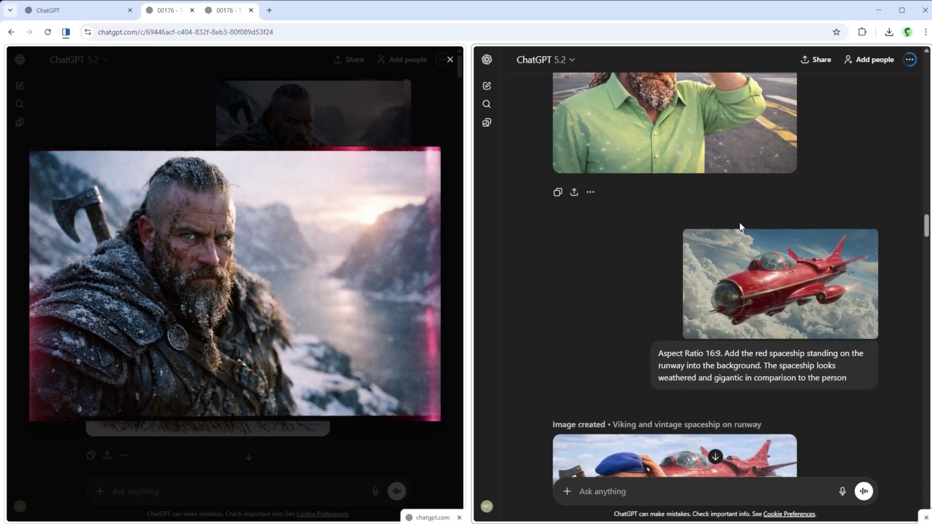
scroll(756, 246, "down", 5)
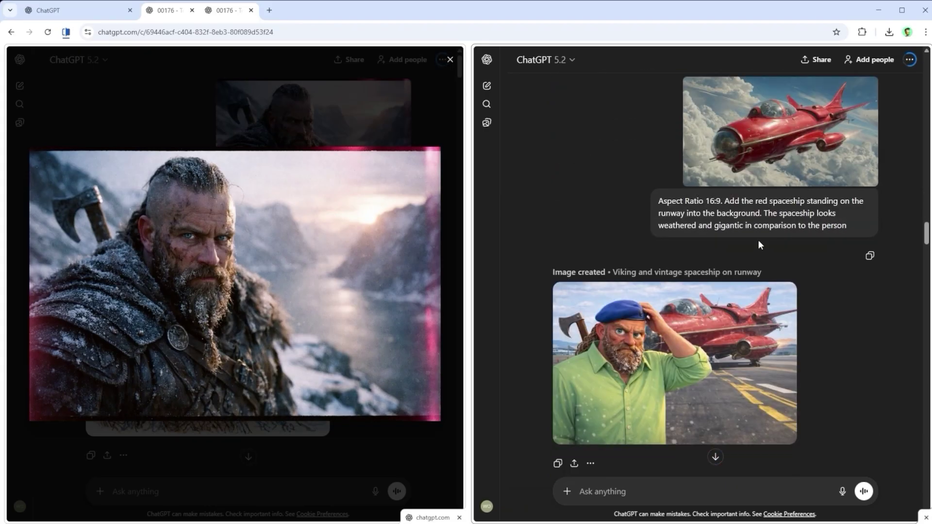
left_click(706, 253)
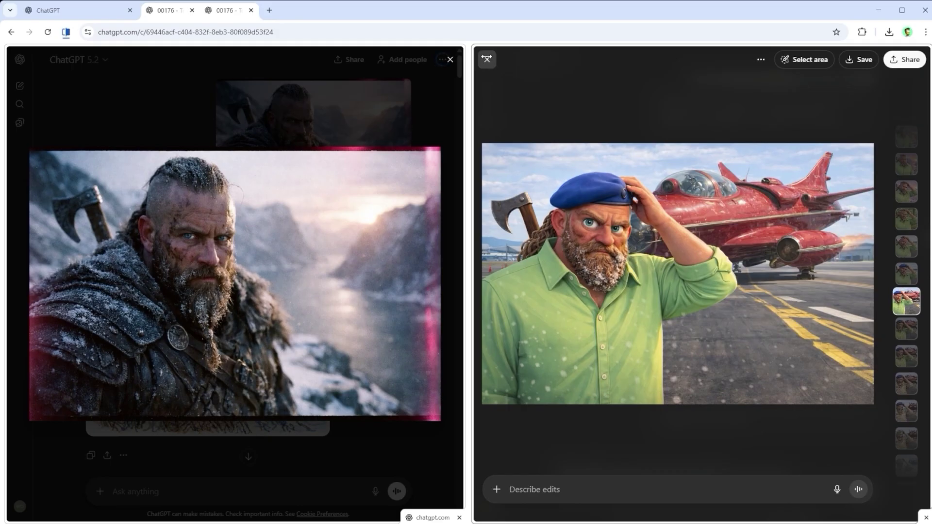
left_click(487, 60)
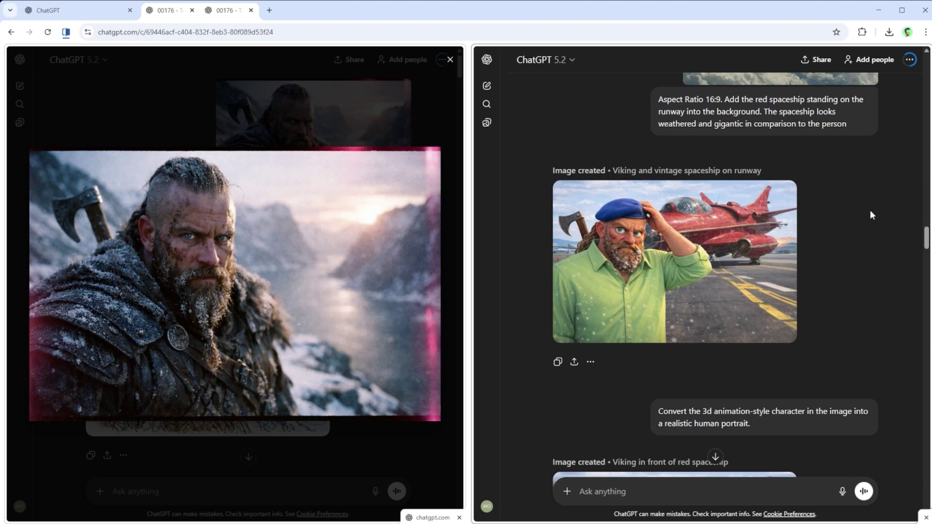
scroll(871, 215, "down", 1)
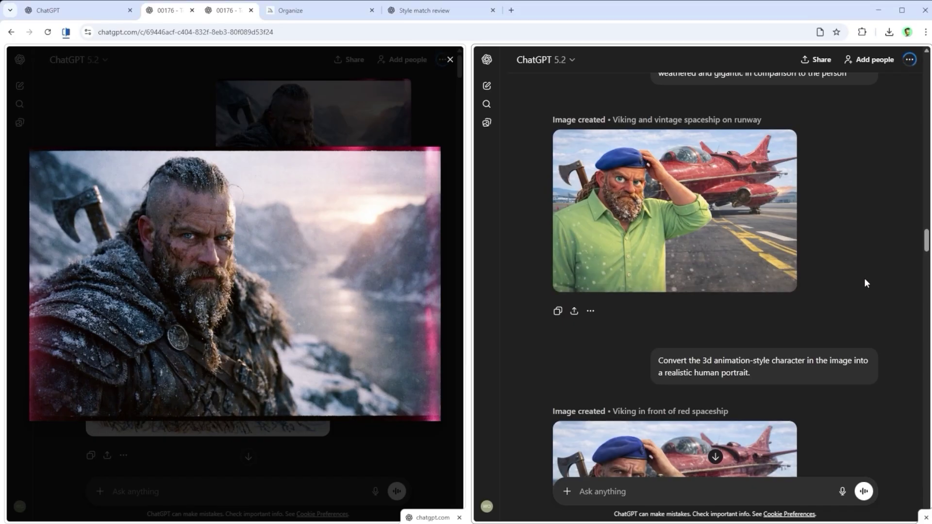
scroll(865, 283, "down", 4)
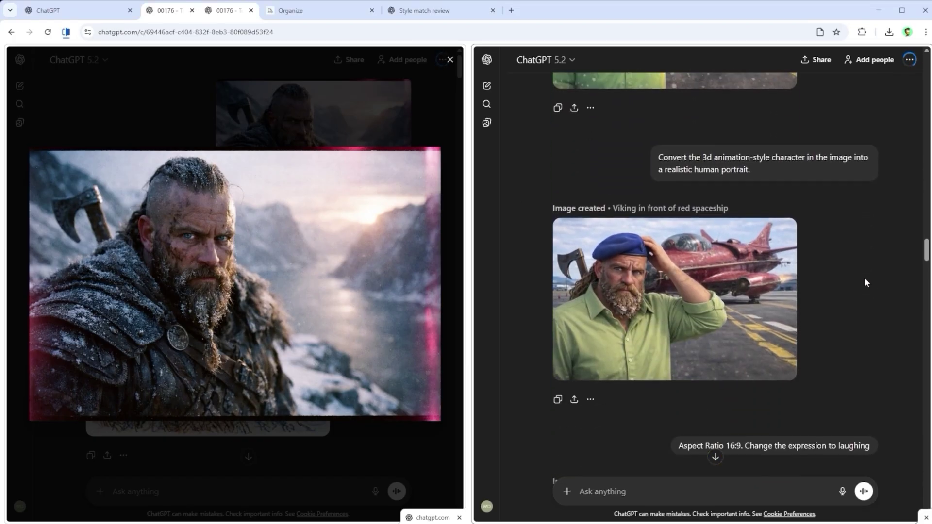
scroll(864, 281, "down", 1)
left_click(699, 240)
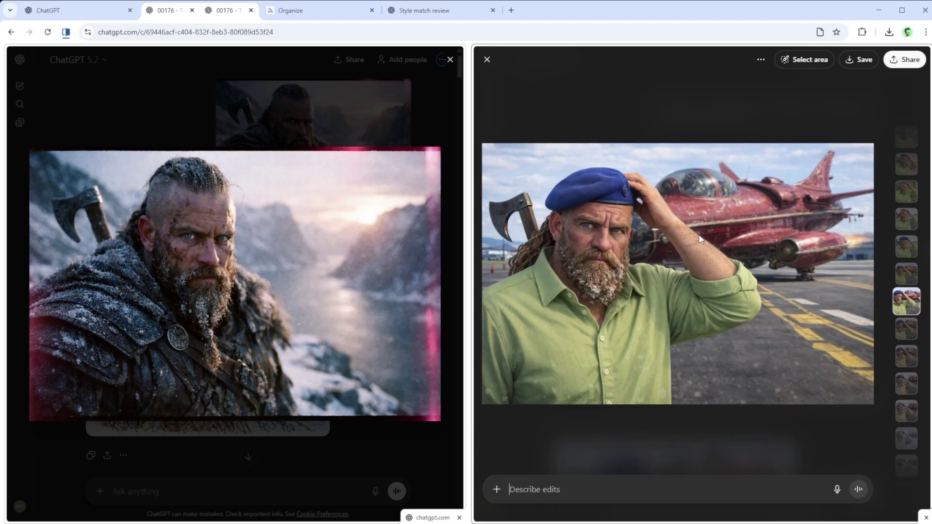
left_click(487, 59)
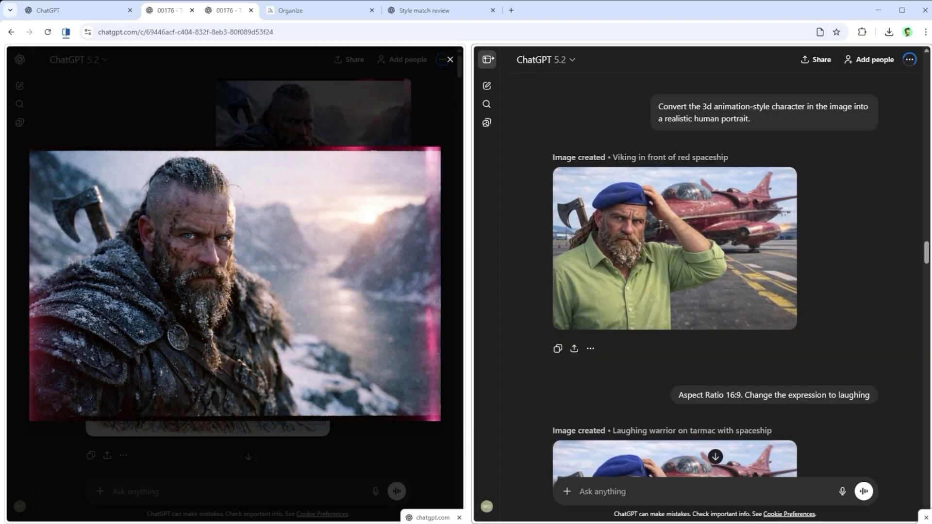
- Preview the laughing warrior, newspaper-wrapped man and rotated-spaceship images full size
scroll(866, 250, "down", 5)
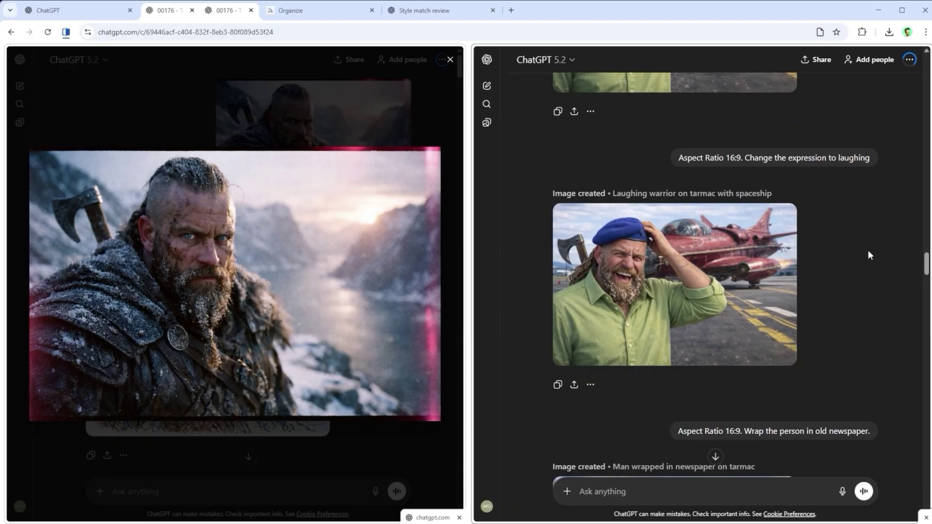
left_click(711, 259)
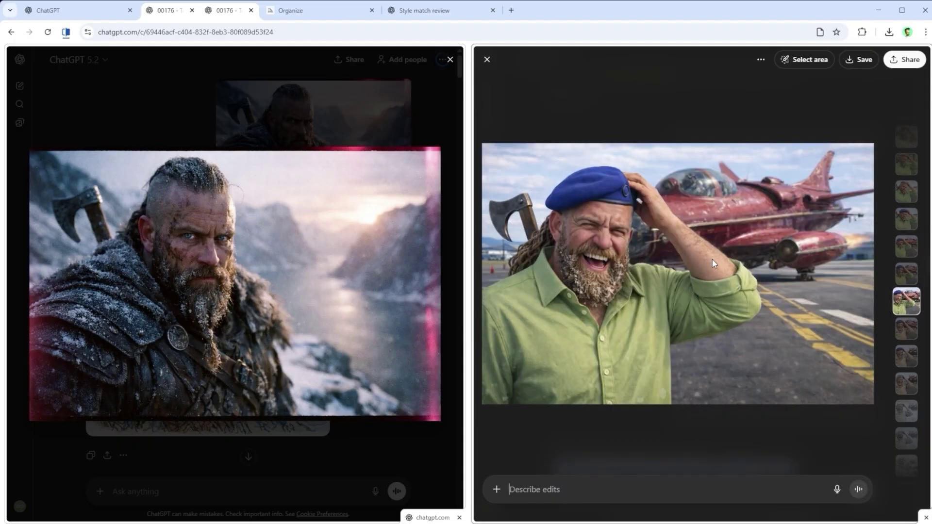
left_click(487, 60)
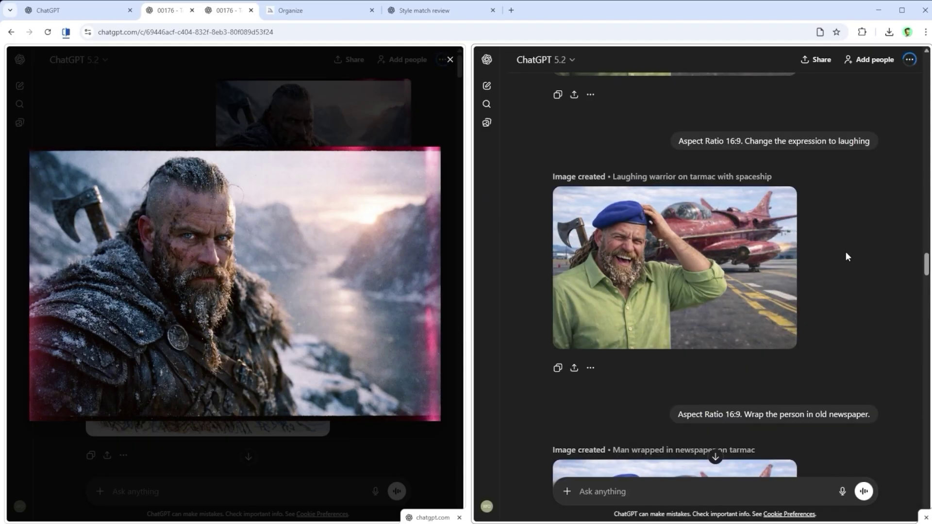
scroll(845, 252, "down", 4)
scroll(865, 261, "down", 2)
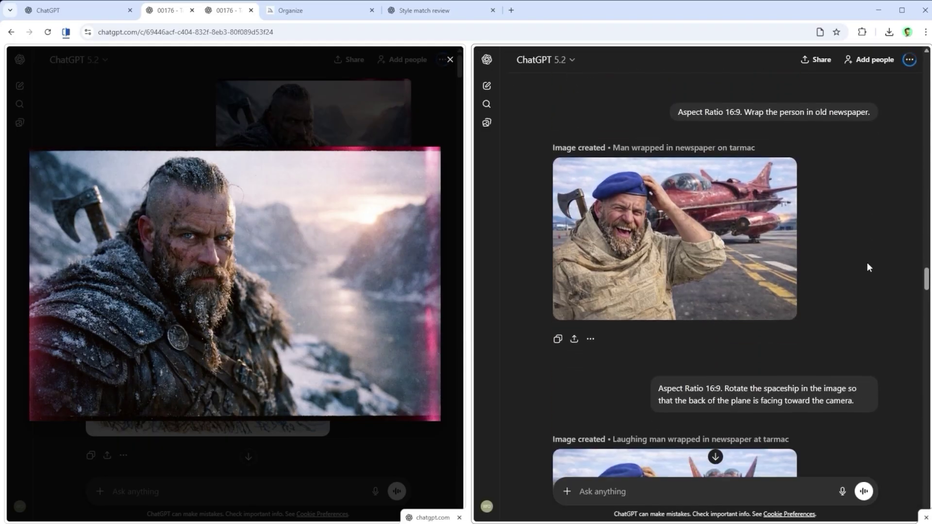
left_click(718, 245)
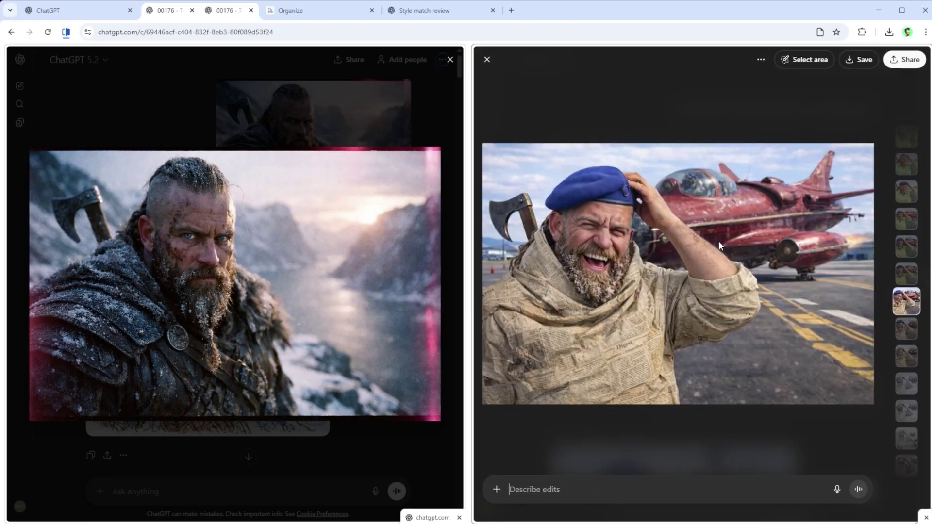
left_click(487, 60)
scroll(846, 240, "down", 2)
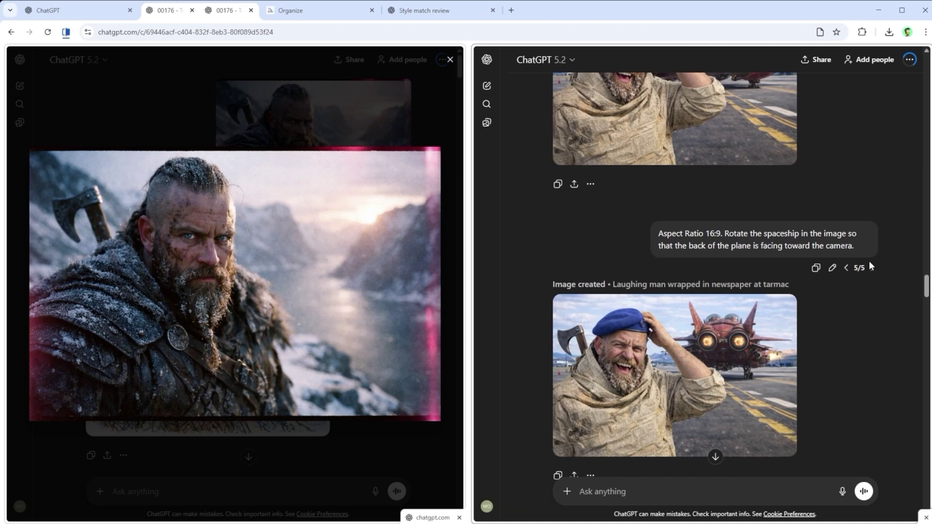
scroll(868, 262, "down", 3)
left_click(663, 269)
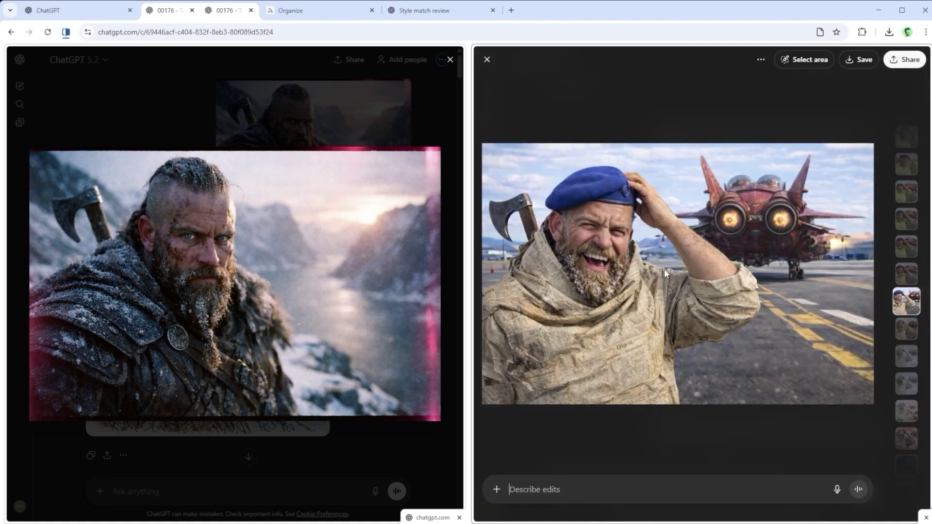
- Close the rotated-spaceship image and view the glass-beret result full size
left_click(486, 61)
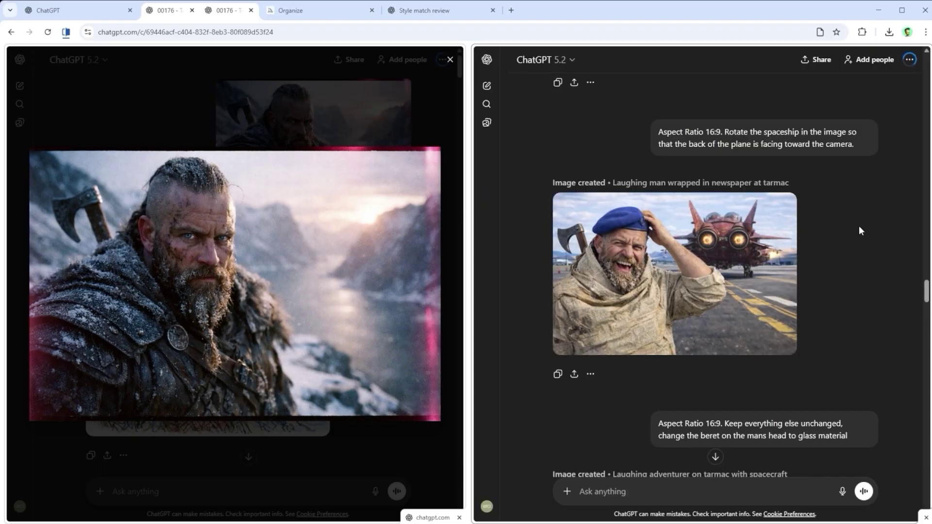
scroll(858, 225, "down", 5)
scroll(860, 223, "down", 1)
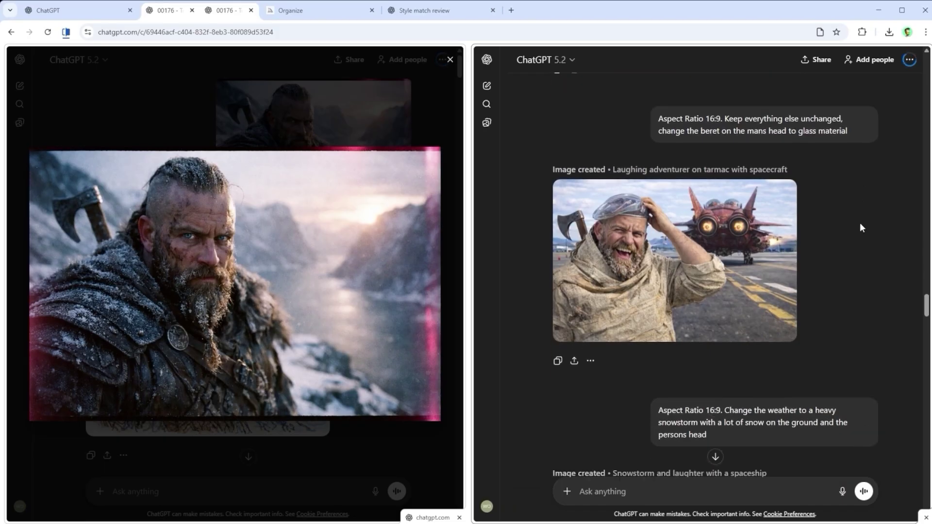
left_click(715, 256)
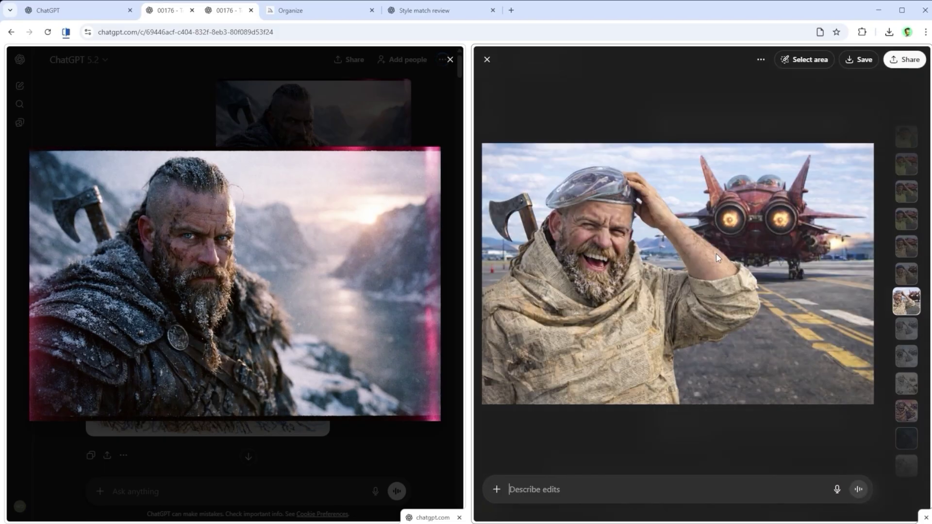
left_click(487, 59)
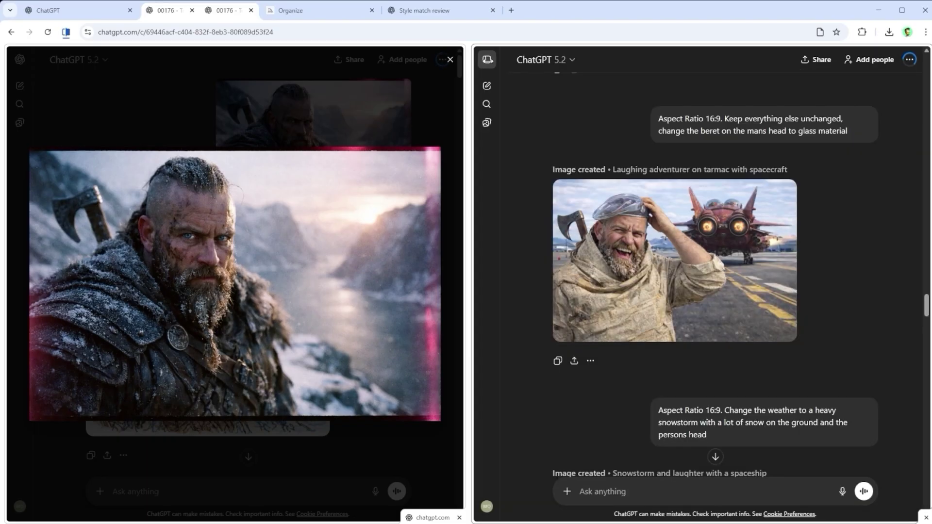
- View the snowstorm and orc-in-snowstorm images full size, continuing down to the notebook sketch
scroll(831, 254, "down", 2)
scroll(832, 252, "down", 4)
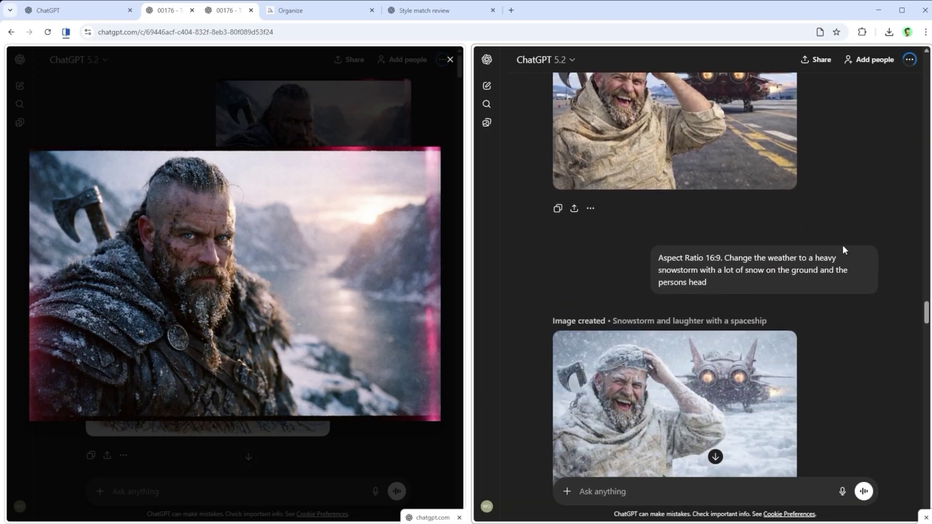
left_click(701, 252)
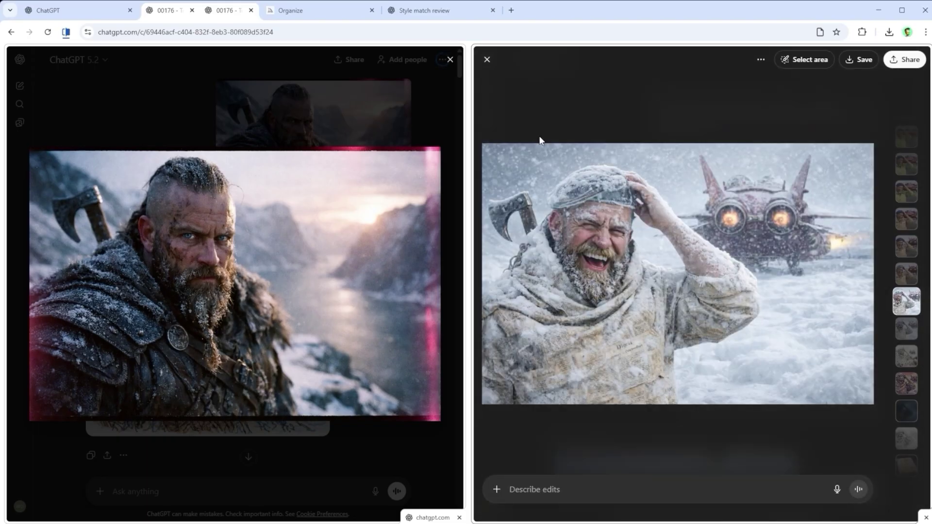
left_click(486, 60)
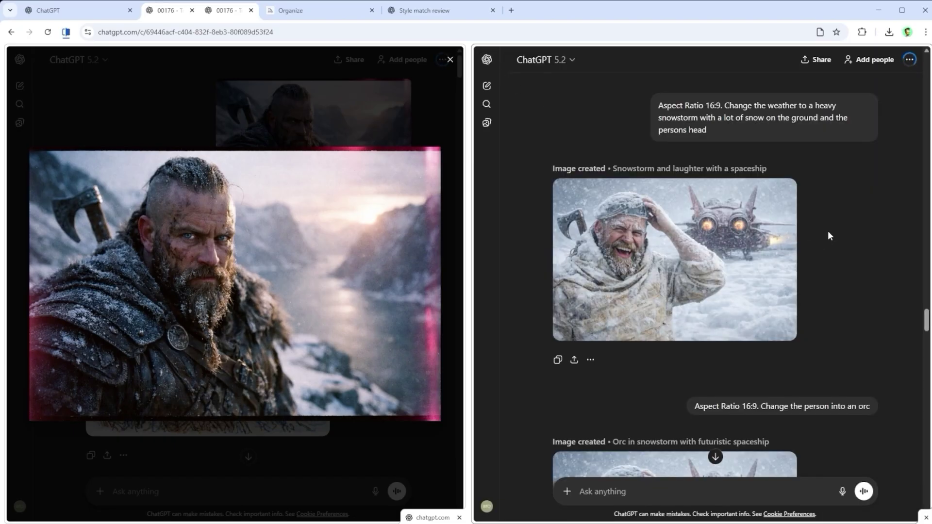
scroll(828, 232, "down", 5)
left_click(722, 258)
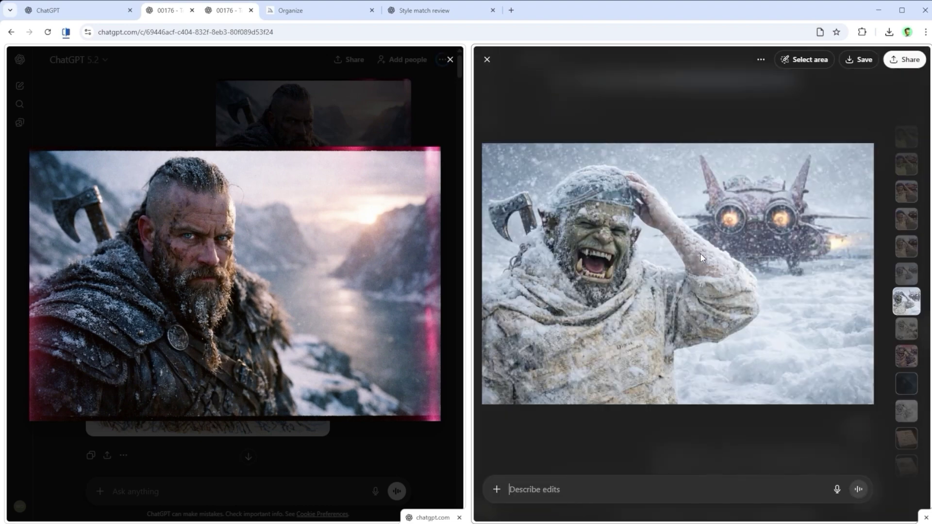
left_click(487, 60)
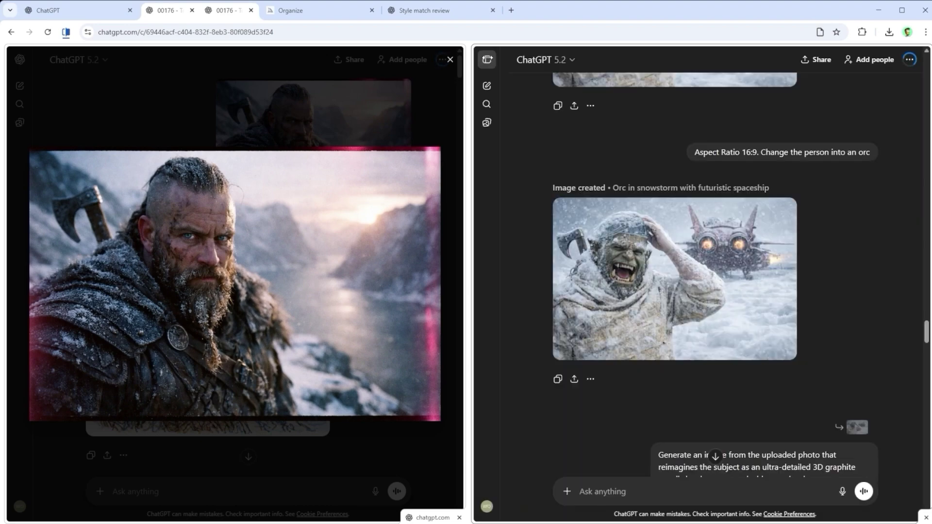
scroll(822, 229, "down", 5)
- View the orc notebook sketch and the comic-style orc image full size
scroll(833, 229, "down", 3)
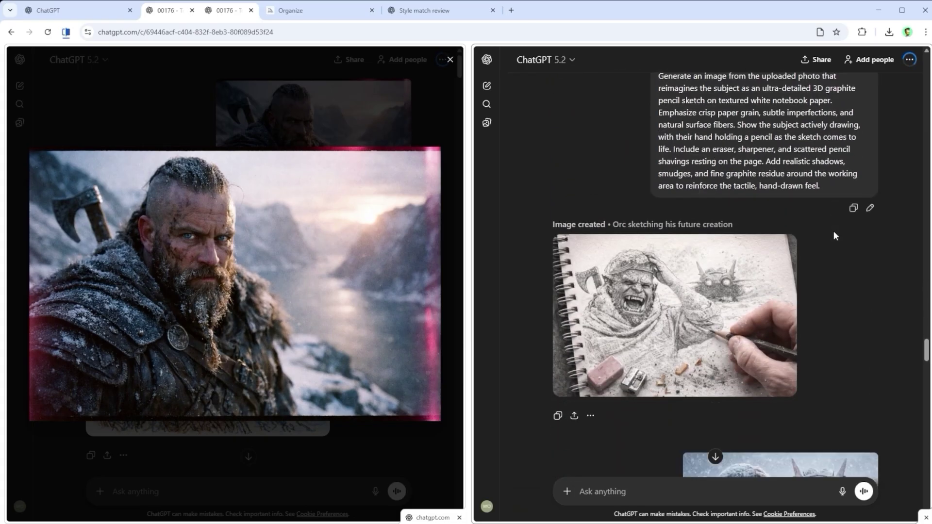
left_click(691, 297)
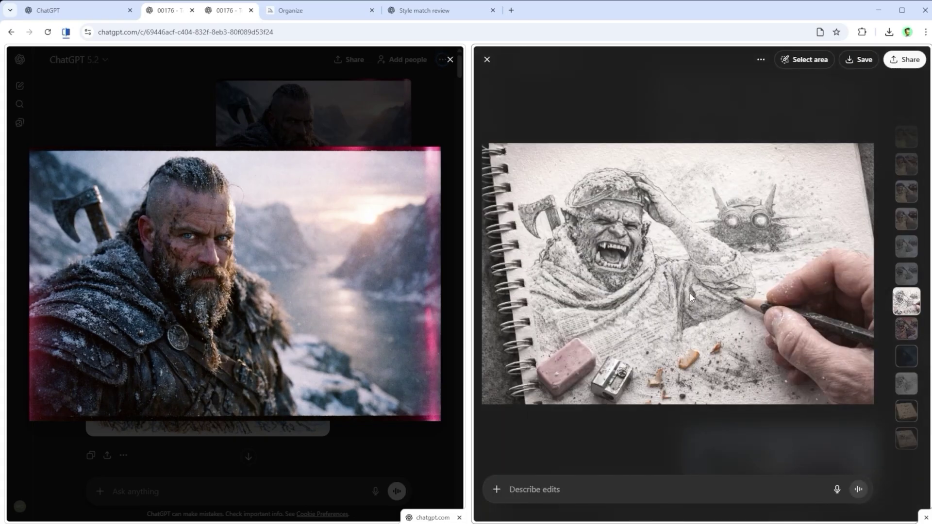
left_click(487, 59)
scroll(729, 238, "down", 10)
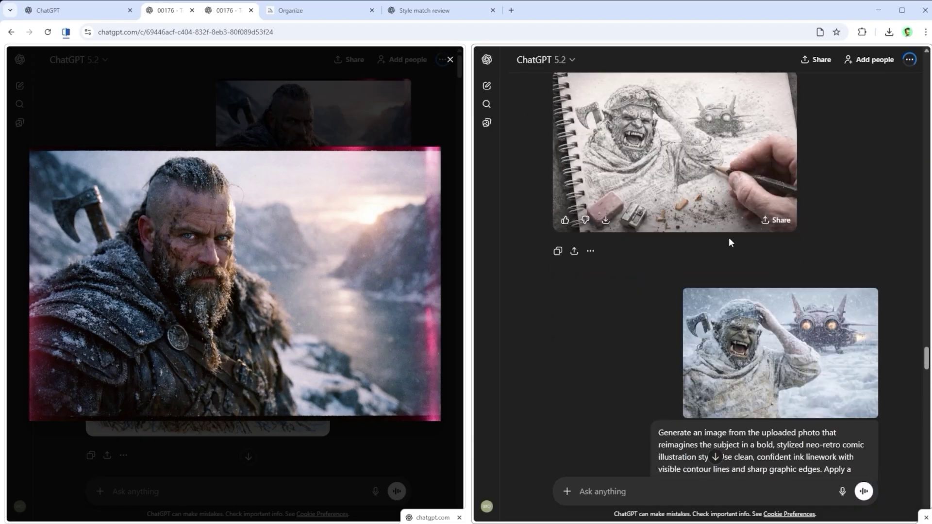
left_click(692, 326)
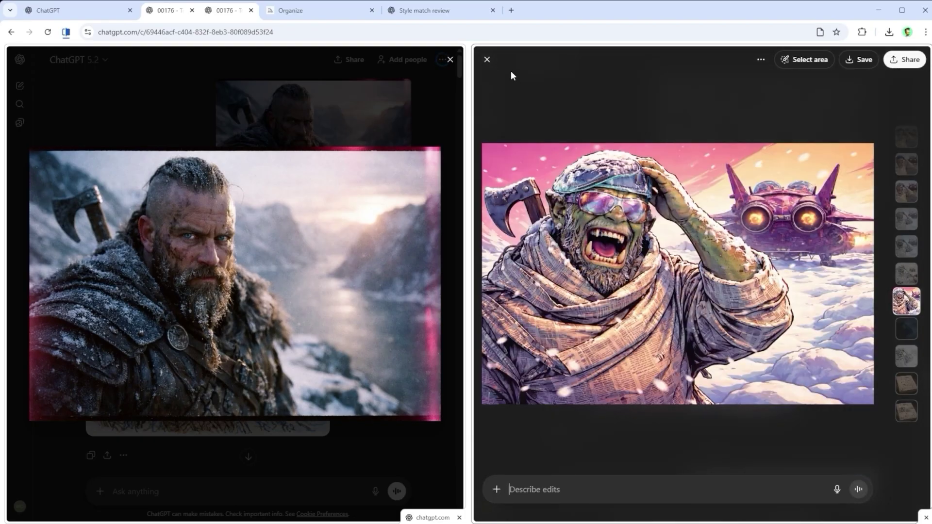
left_click(487, 60)
- View the Misty encounter image, then open the graphite gesture sketch of the orc
scroll(680, 242, "down", 10)
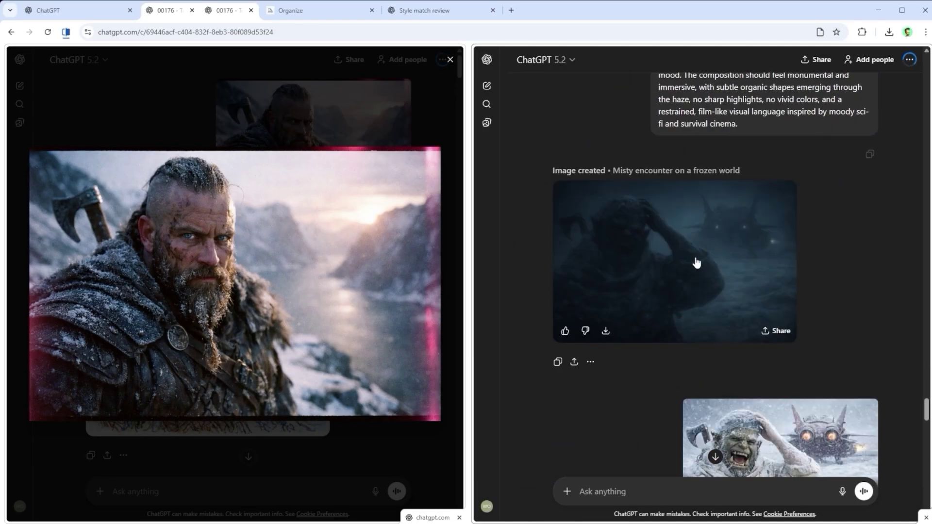
left_click(696, 263)
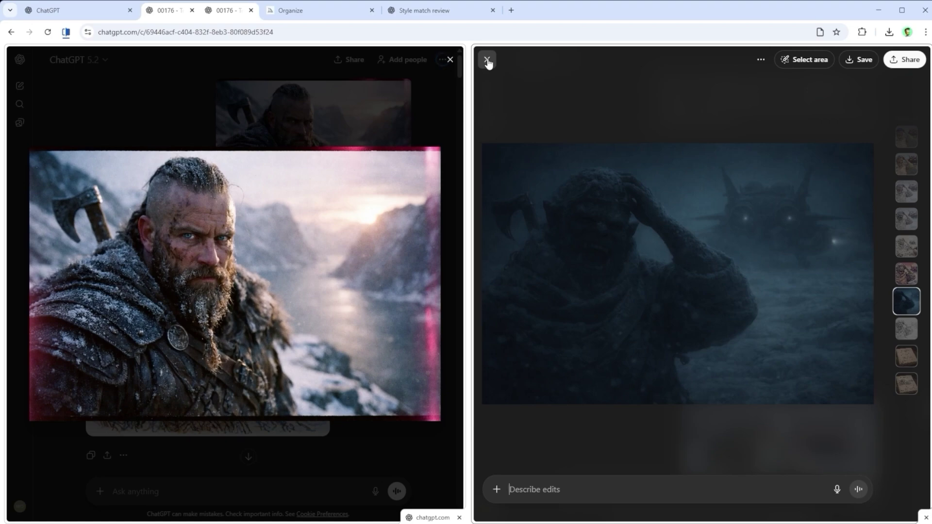
left_click(487, 60)
scroll(824, 151, "down", 5)
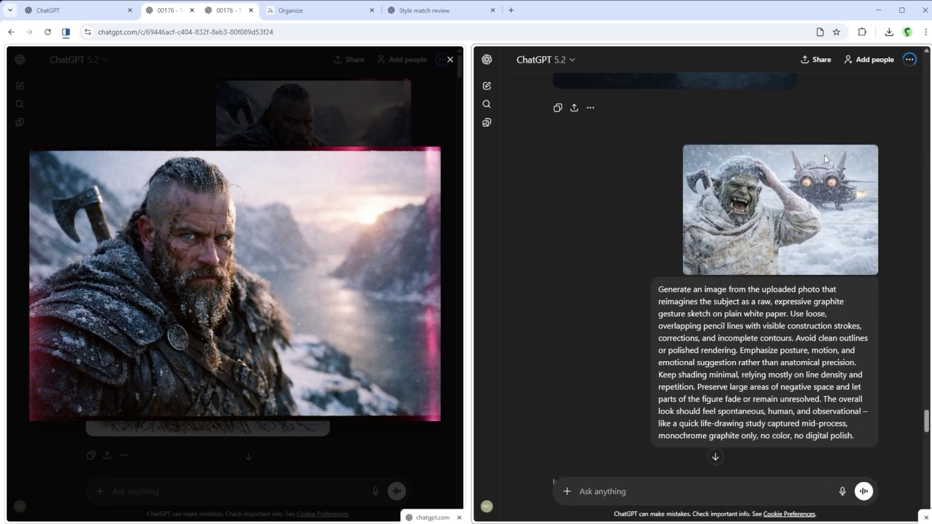
scroll(824, 155, "down", 10)
scroll(747, 194, "up", 3)
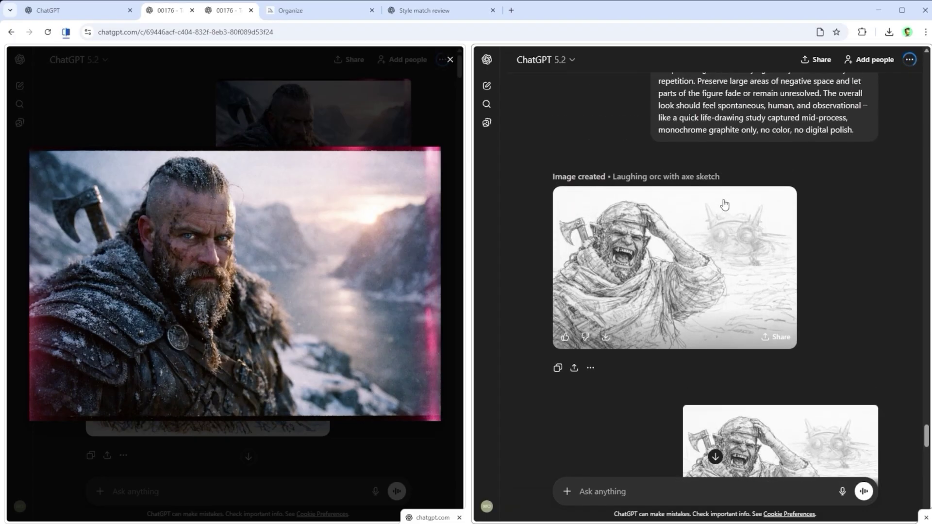
left_click(725, 205)
- Switch to Midjourney's loose pencil sketch of a person
left_click(297, 15)
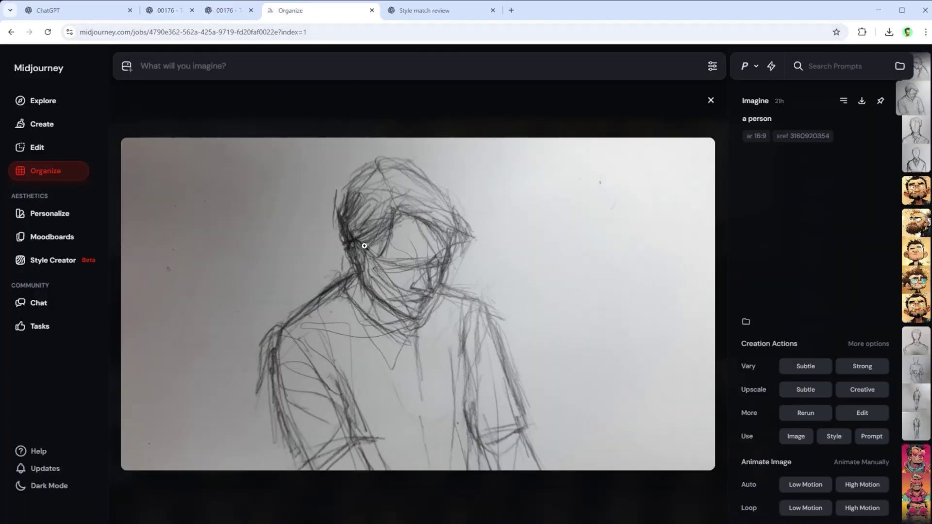
- Return to the Style match review chat and read the gesture-sketch prompt down to the refined version
left_click(433, 10)
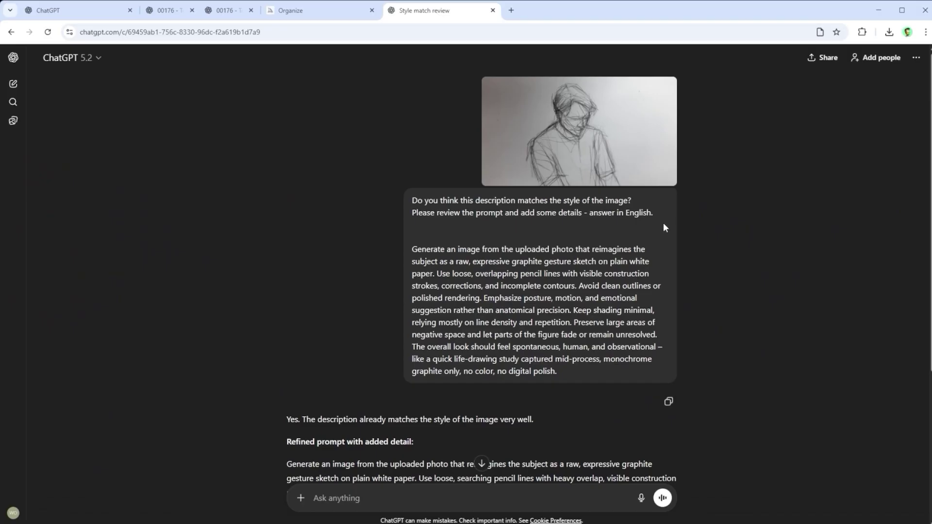
left_click_drag(417, 249, 598, 372)
left_click(774, 301)
scroll(774, 301, "down", 3)
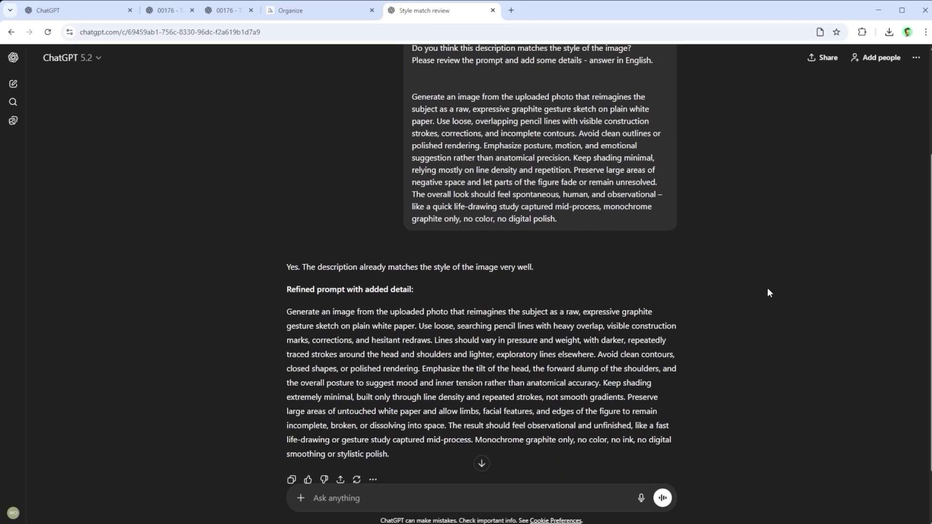
- In the fal.ai gpt-image-1.5 playground, review image sizes and keep 1024x1024, then move to ChatGPT
left_click(171, 13)
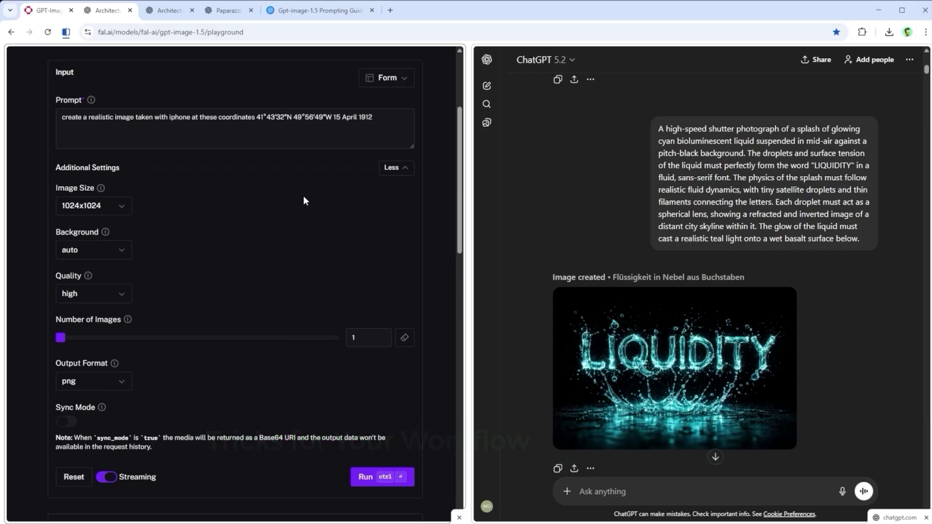
left_click(123, 208)
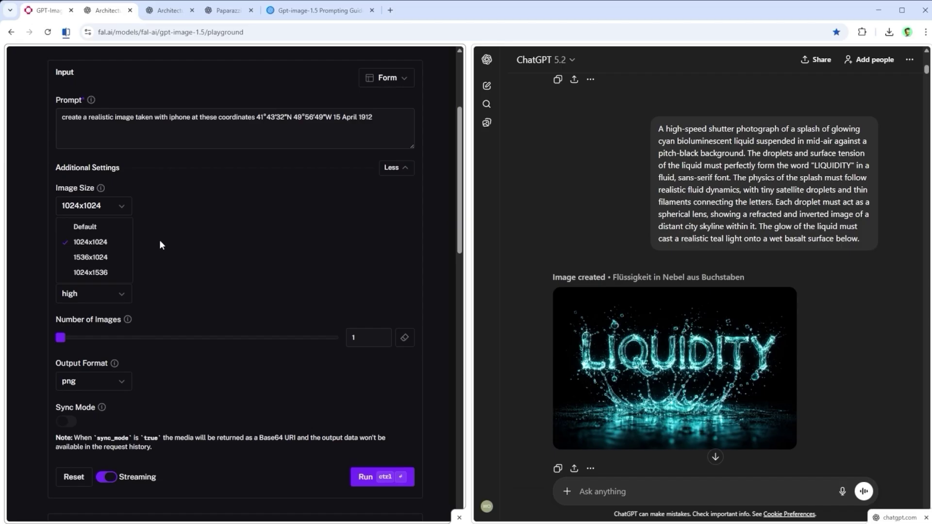
left_click(203, 244)
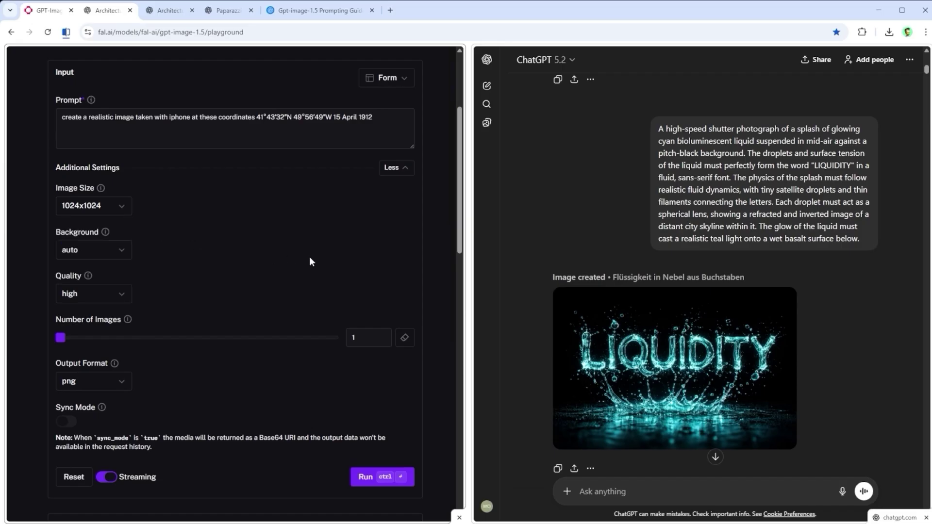
left_click(584, 182)
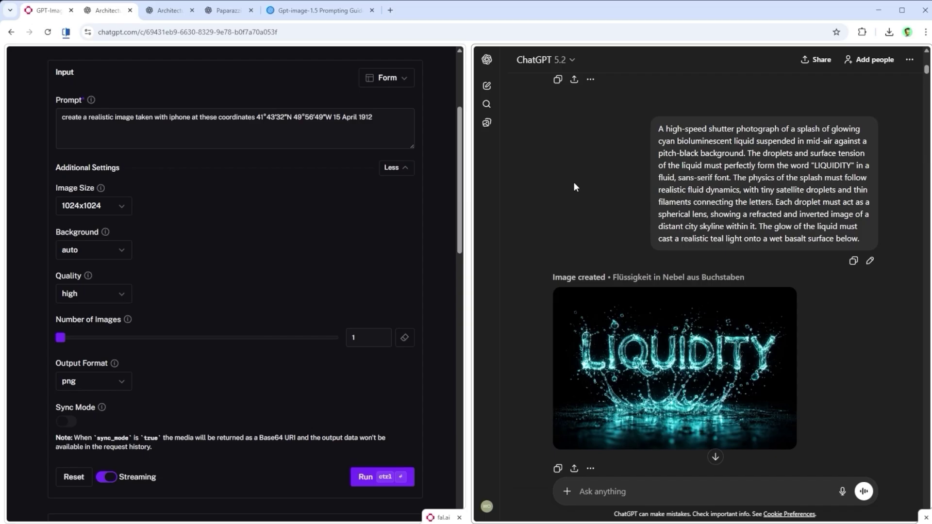
- Scroll through the conversation's generated images, then switch to the chat with the Pompeii images
scroll(575, 186, "down", 4)
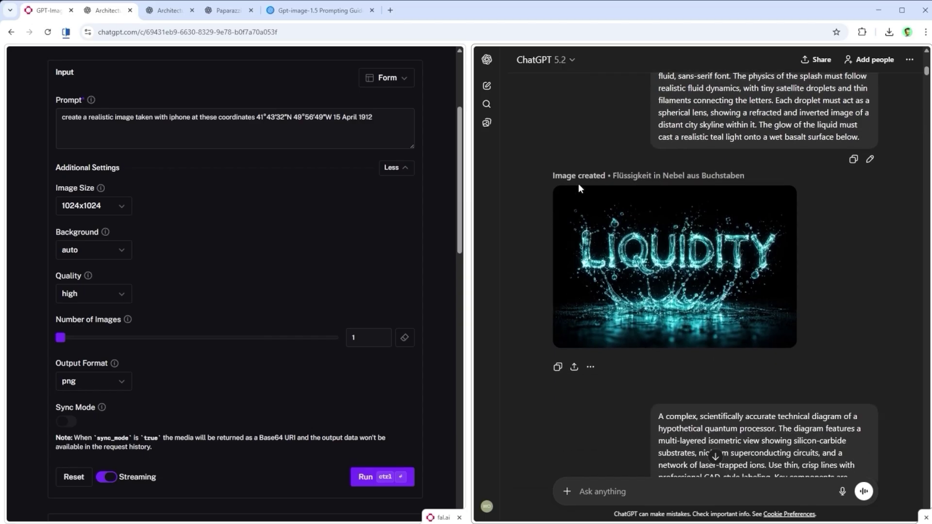
scroll(580, 207, "down", 10)
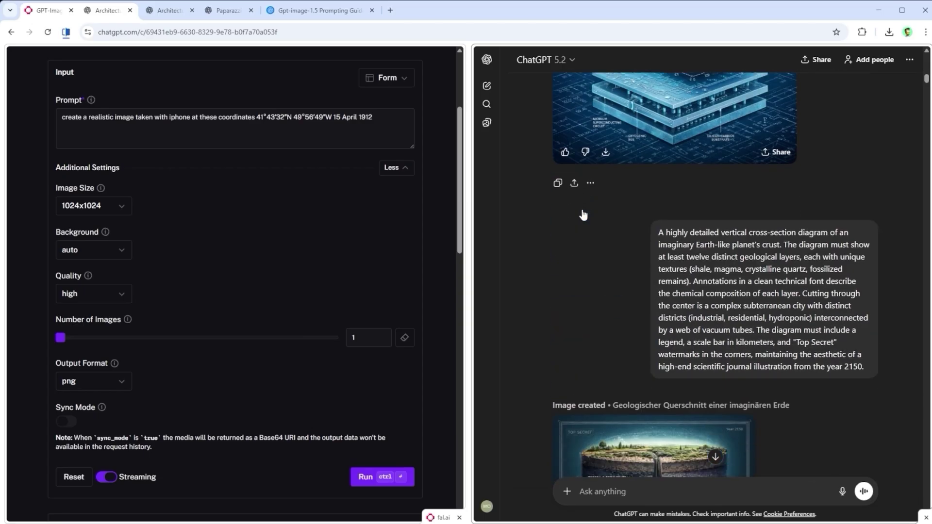
scroll(582, 209, "down", 4)
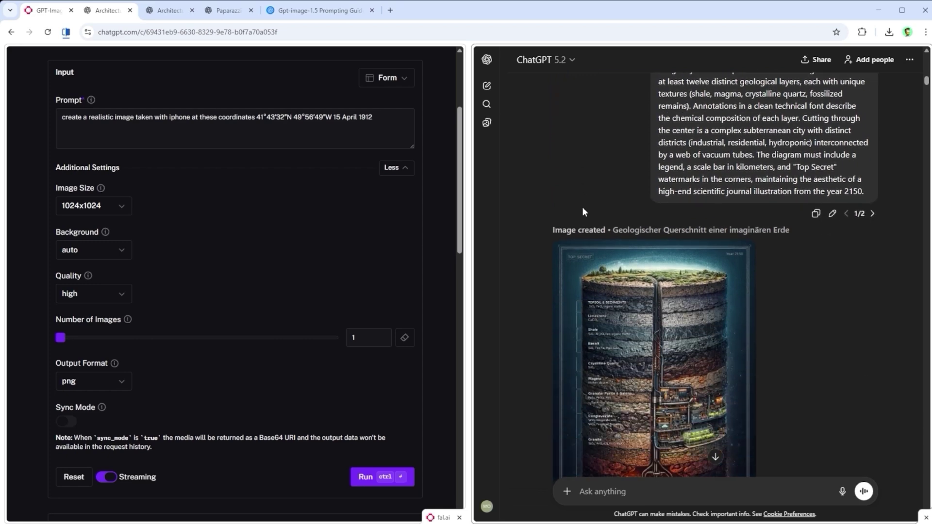
scroll(581, 206, "down", 3)
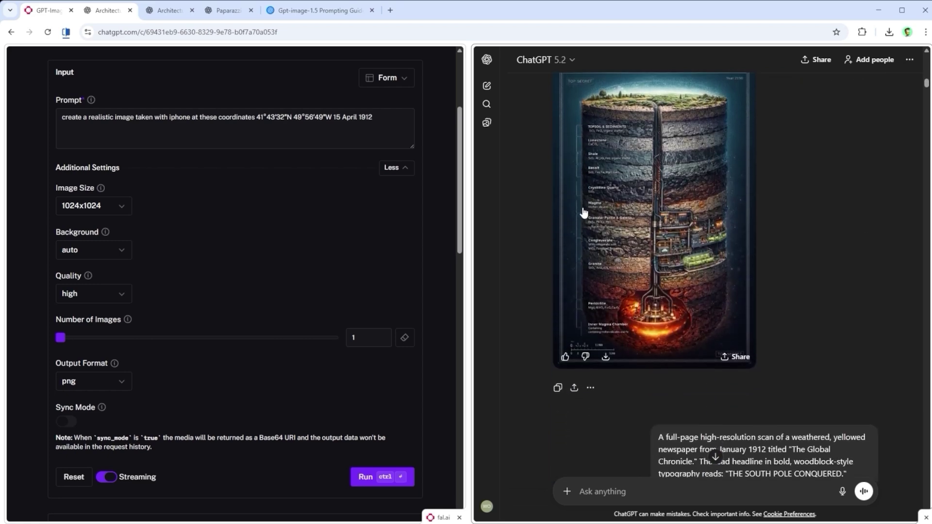
scroll(584, 212, "down", 2)
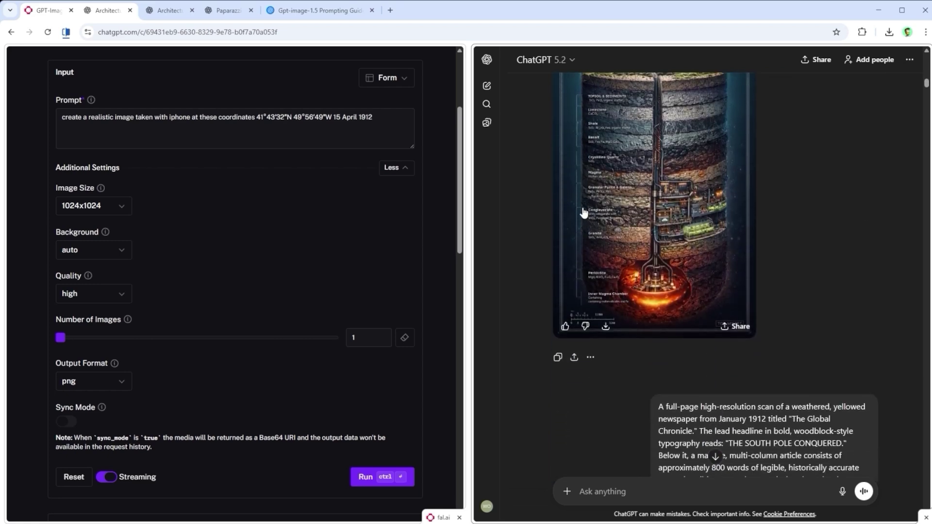
scroll(583, 212, "down", 10)
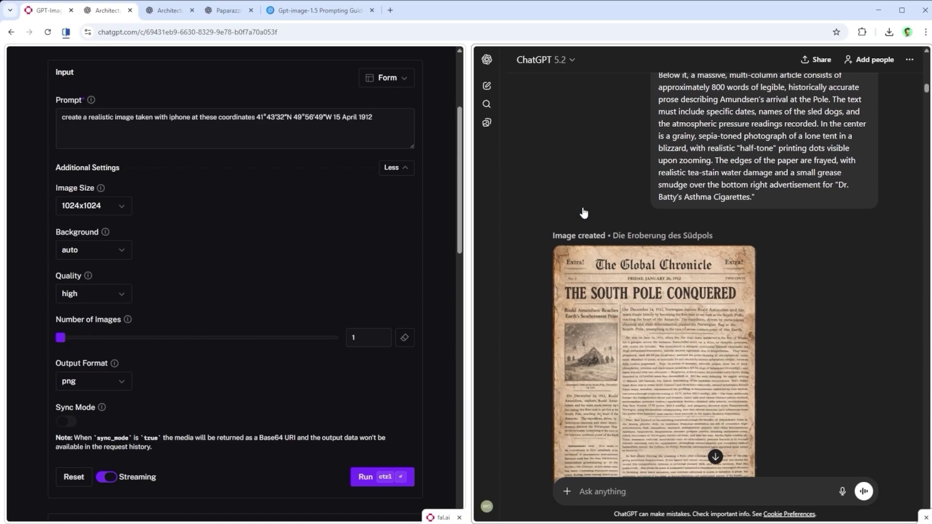
scroll(584, 212, "down", 10)
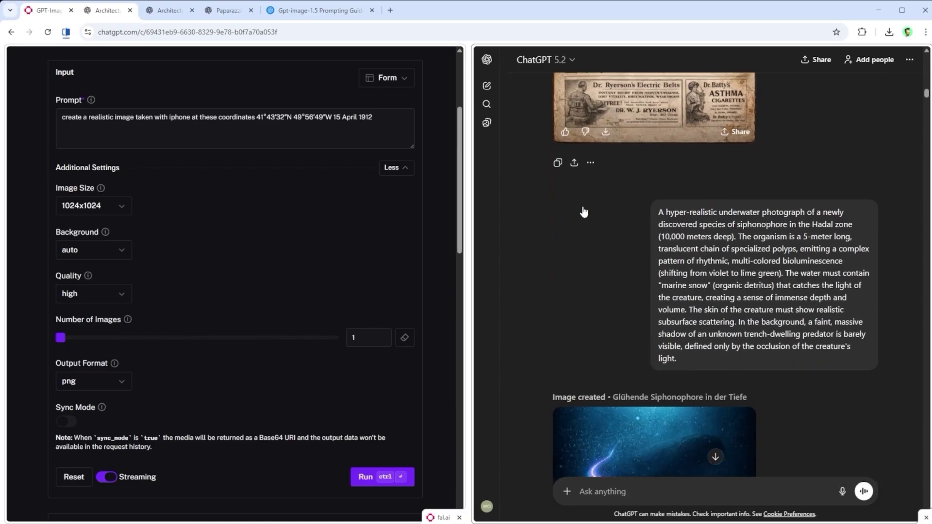
left_click(168, 11)
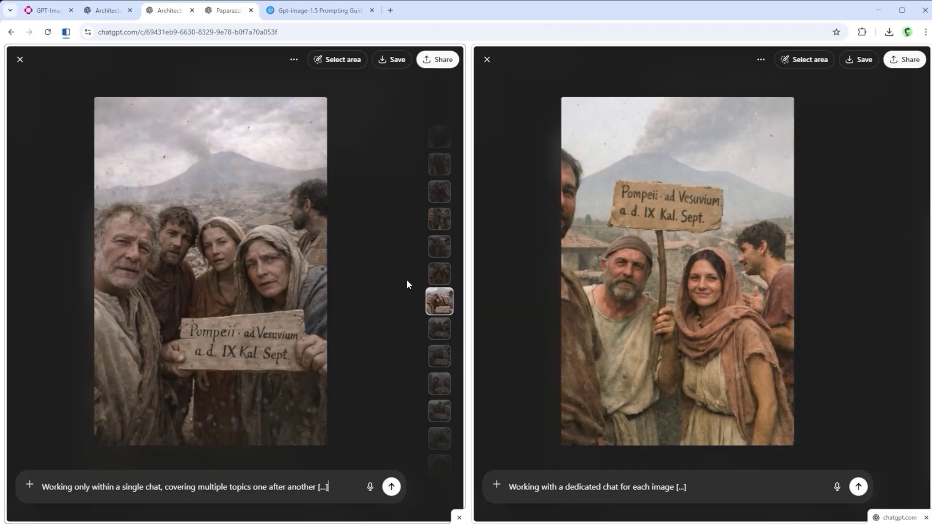
- Step through the Klondike Trail, Tunguska and Pompeii photos to the Circa 10,000 BC village image
left_click(436, 331)
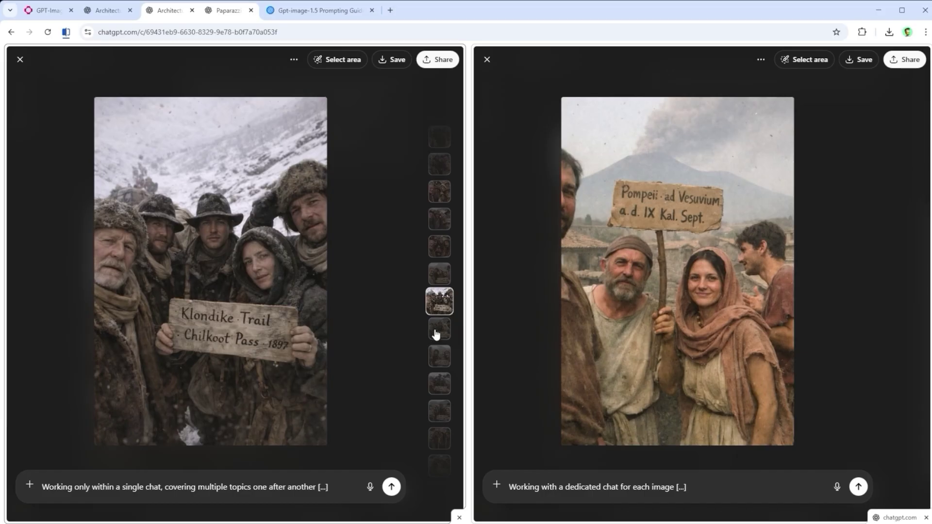
left_click(436, 333)
left_click(436, 333)
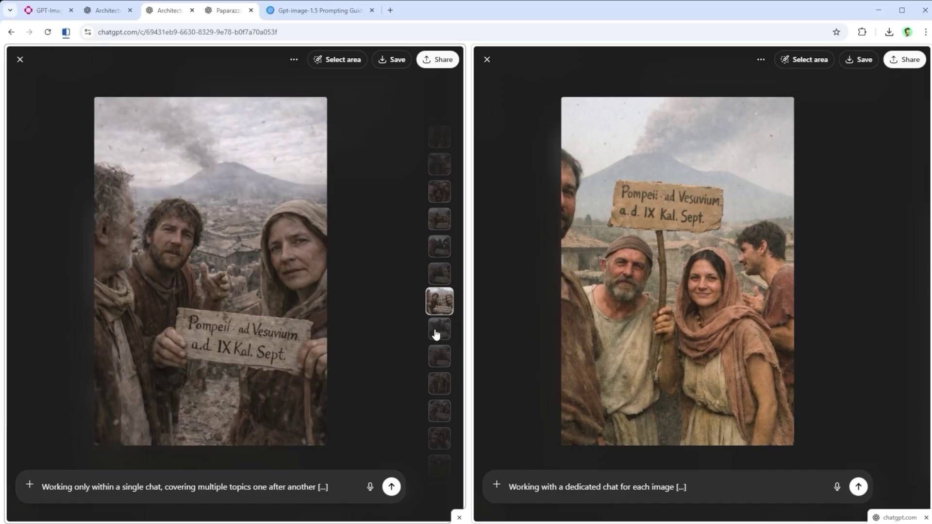
left_click(436, 333)
left_click(447, 337)
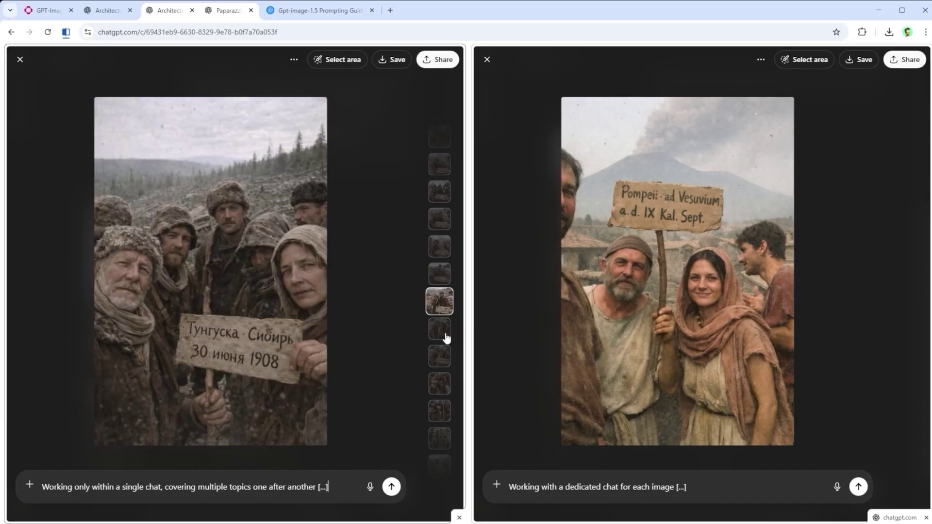
left_click(444, 336)
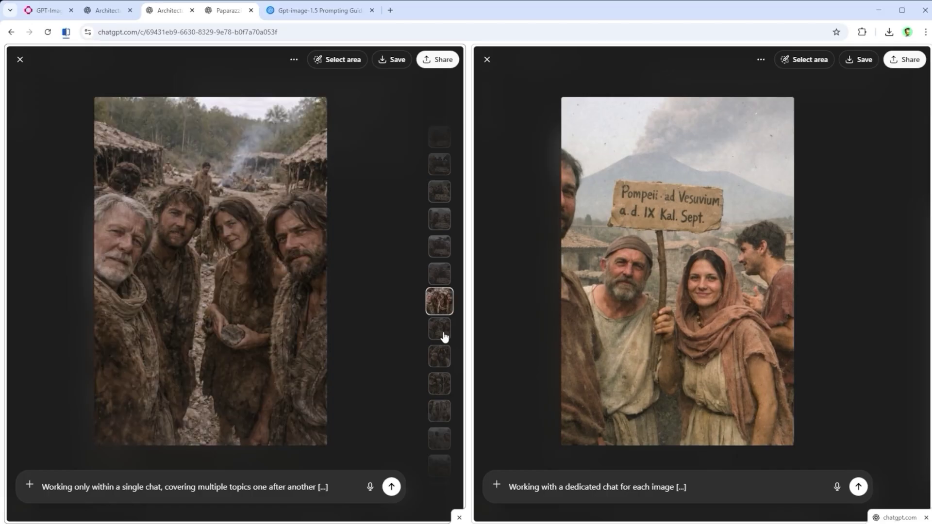
left_click(439, 336)
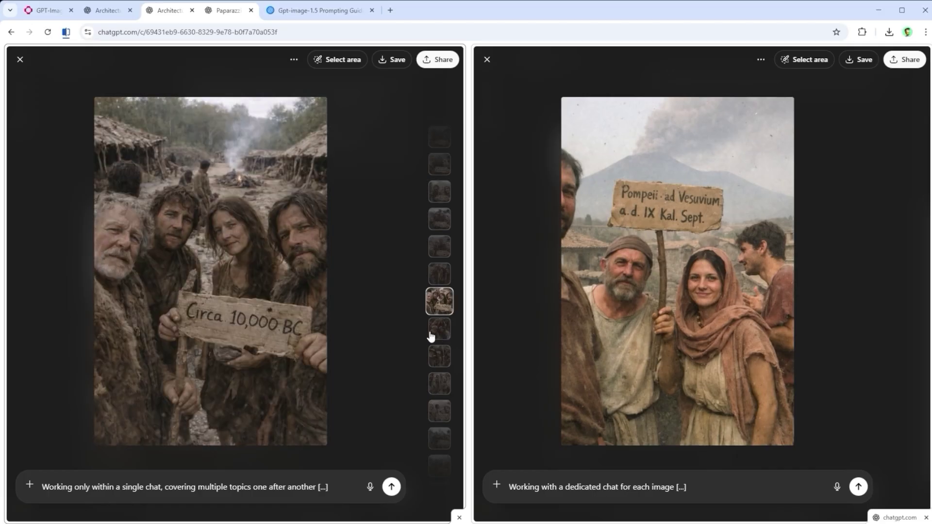
- Open the gpt-image-1.5 Prompting Guide, skim Key Capabilities, and jump to sections 5.1 and 5.9
left_click(301, 16)
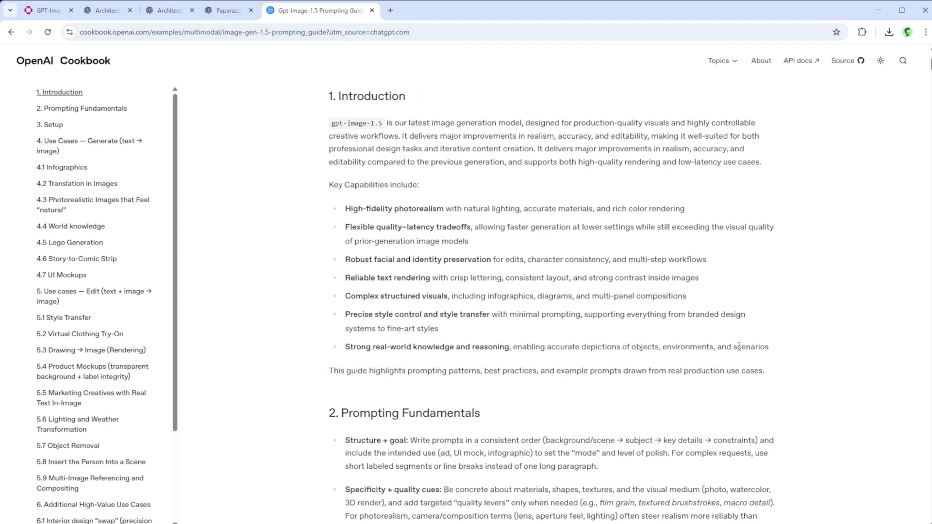
left_click_drag(773, 347, 340, 206)
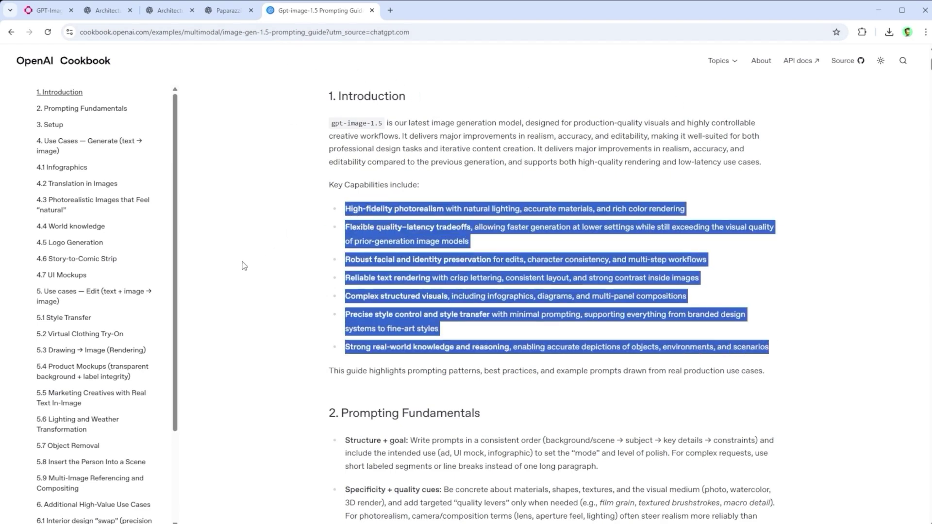
left_click(235, 262)
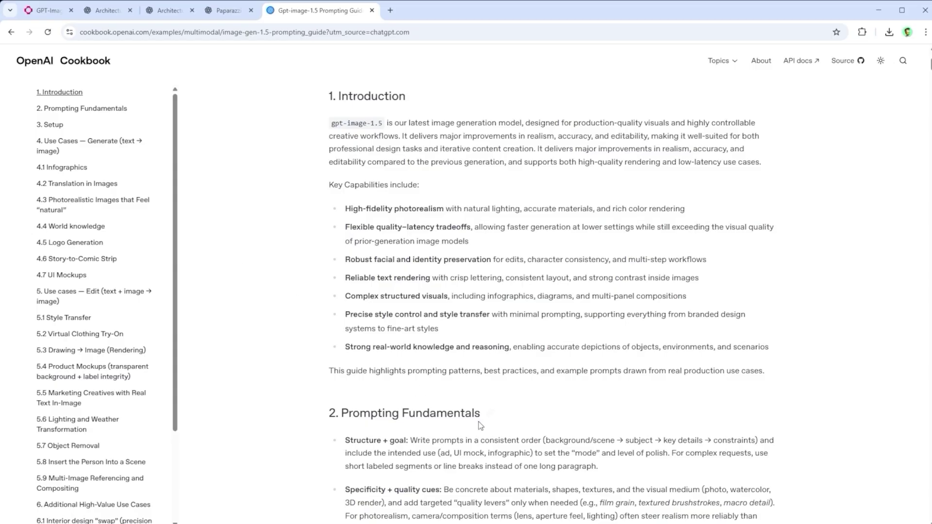
scroll(499, 364, "down", 2)
scroll(500, 365, "down", 2)
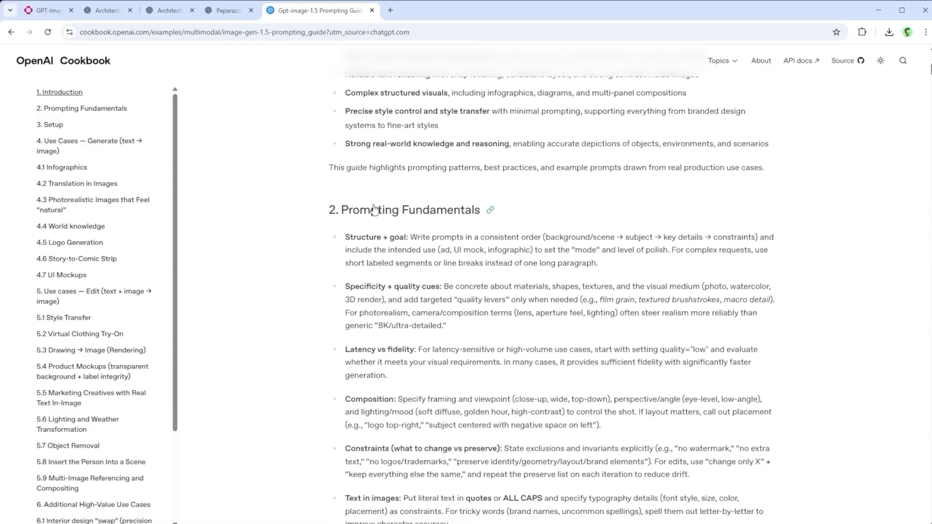
left_click(66, 319)
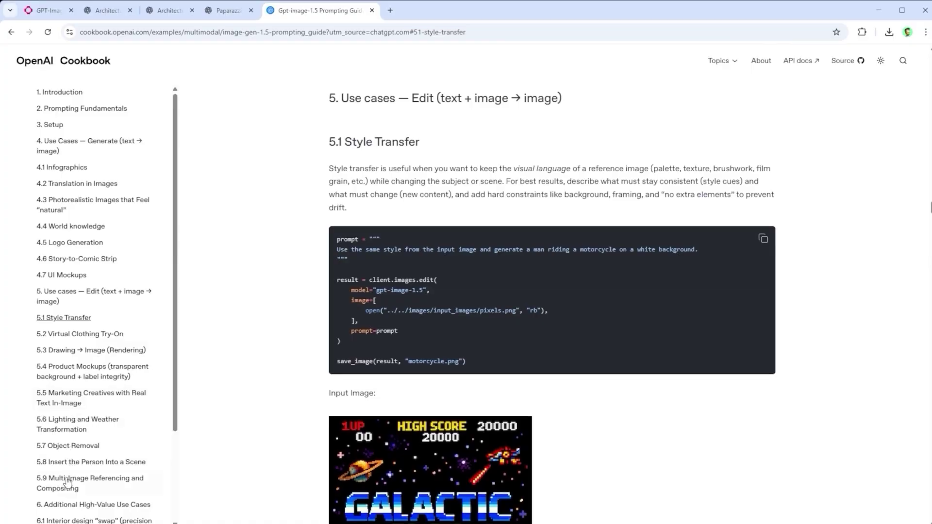
left_click(68, 481)
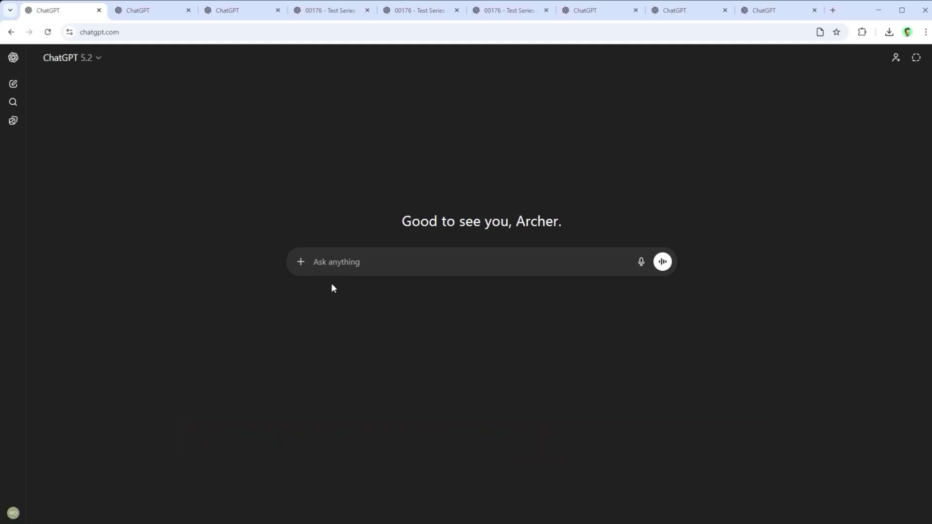
- Switch the chat to Create image mode and paste the prepared image prompt
left_click(301, 262)
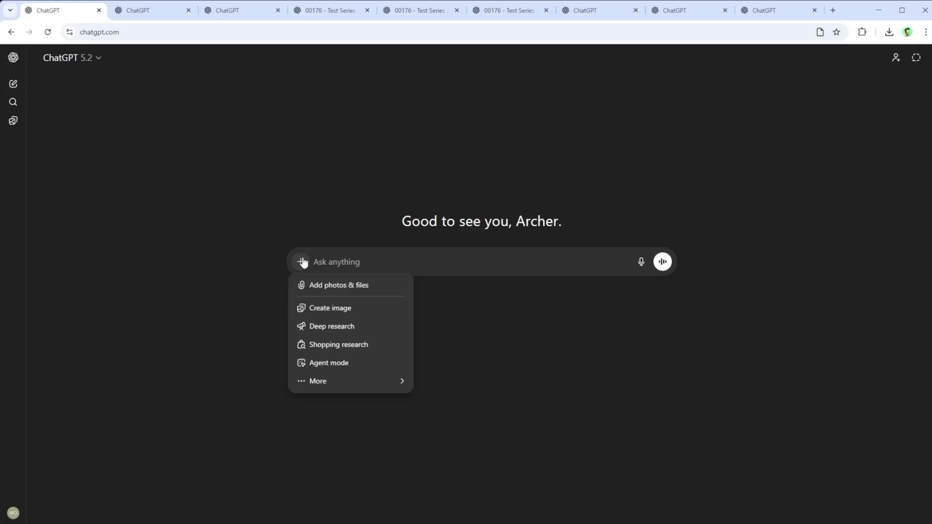
left_click(336, 308)
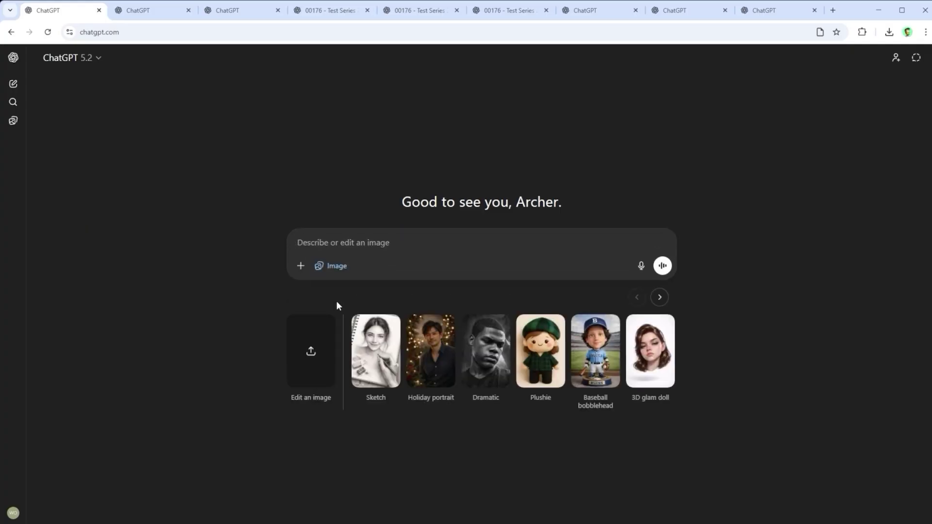
type("Enter the prompt here [...]")
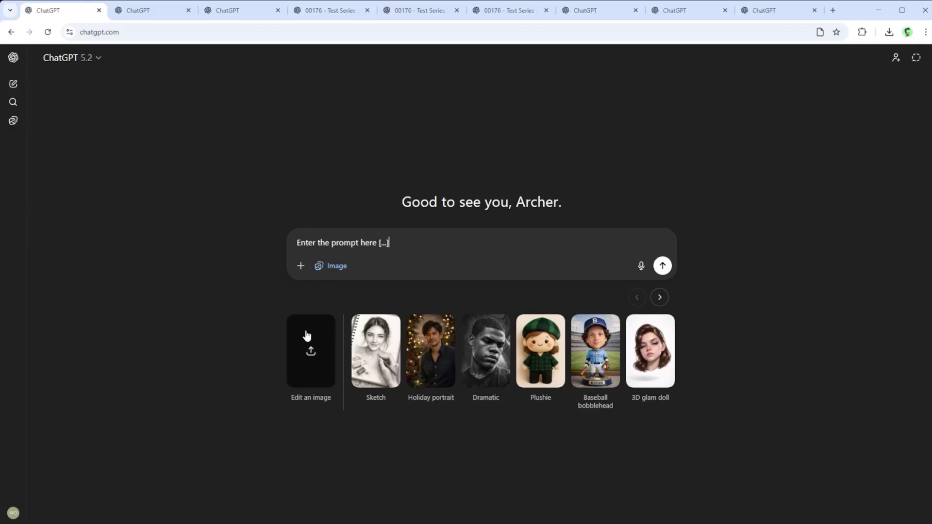
left_click(151, 10)
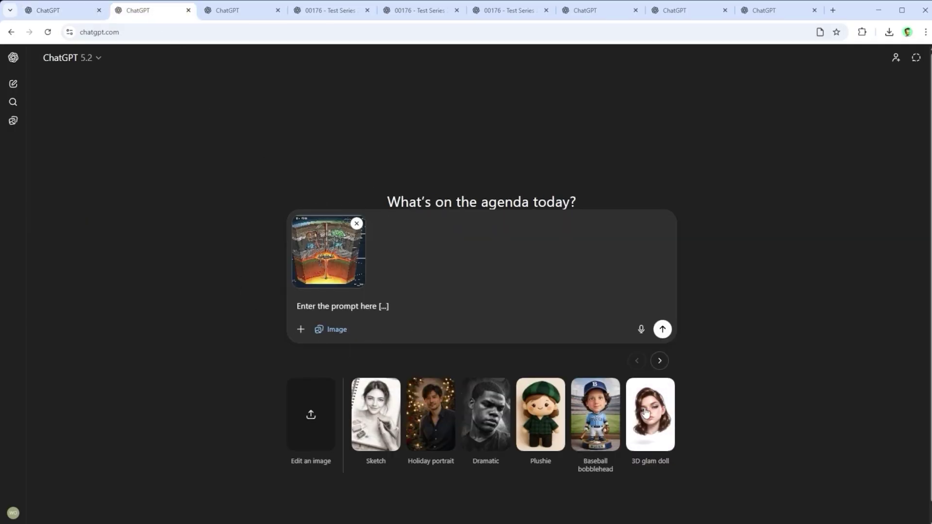
- Browse the style presets, then compare the colour crust cutaway with its enlarged pencil-sketch version
left_click(659, 360)
left_click(636, 360)
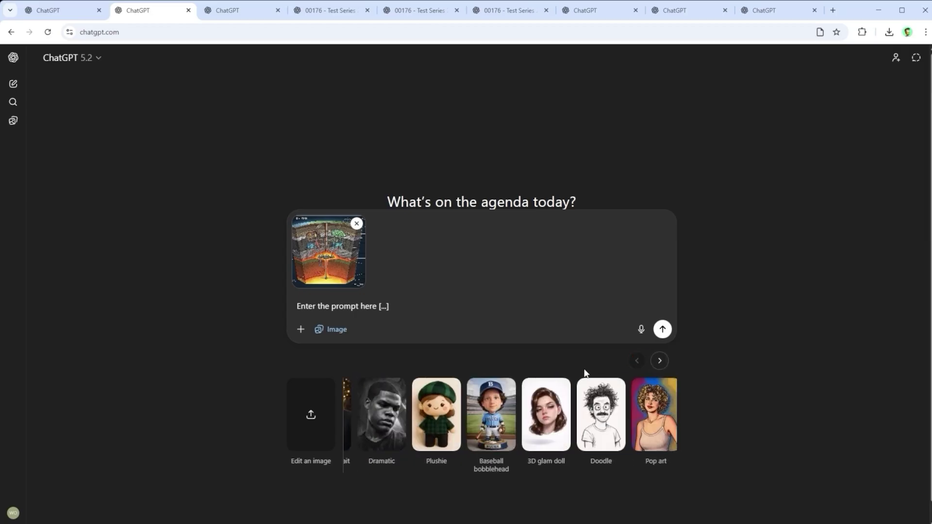
left_click(252, 15)
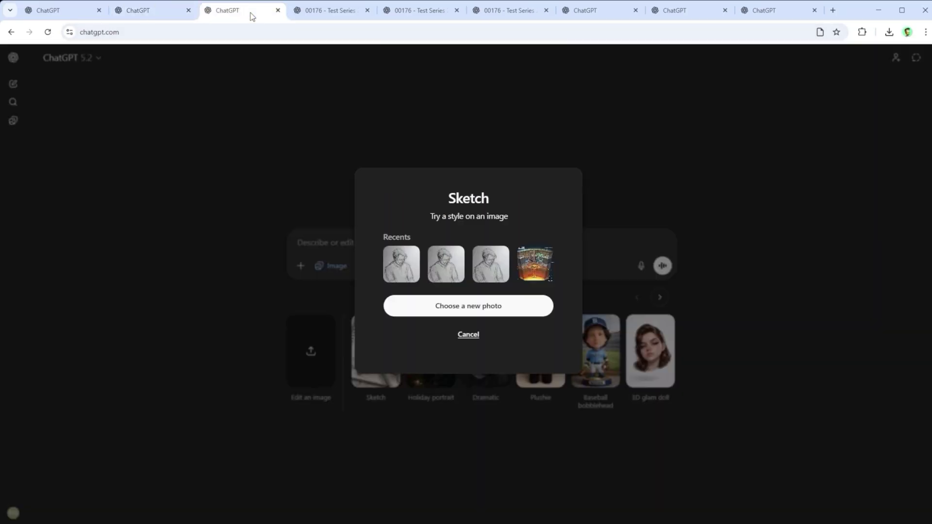
left_click(309, 11)
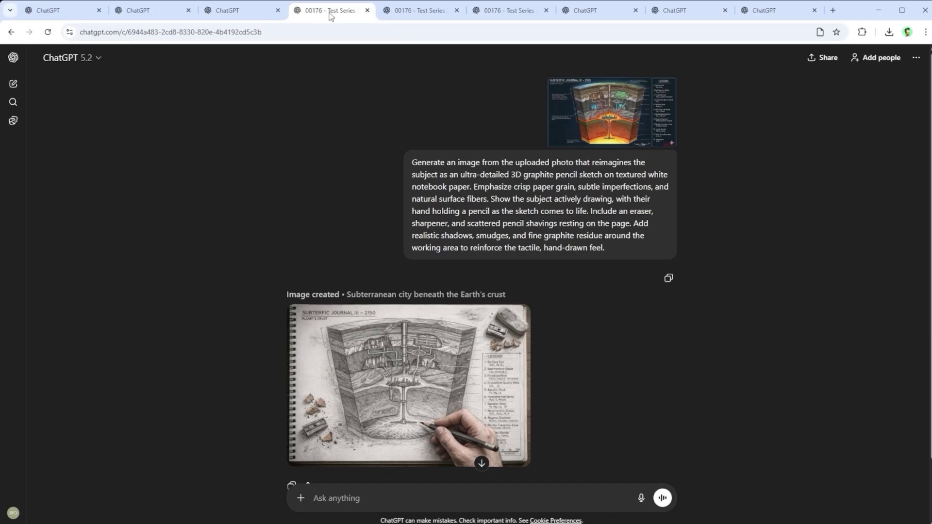
left_click(419, 11)
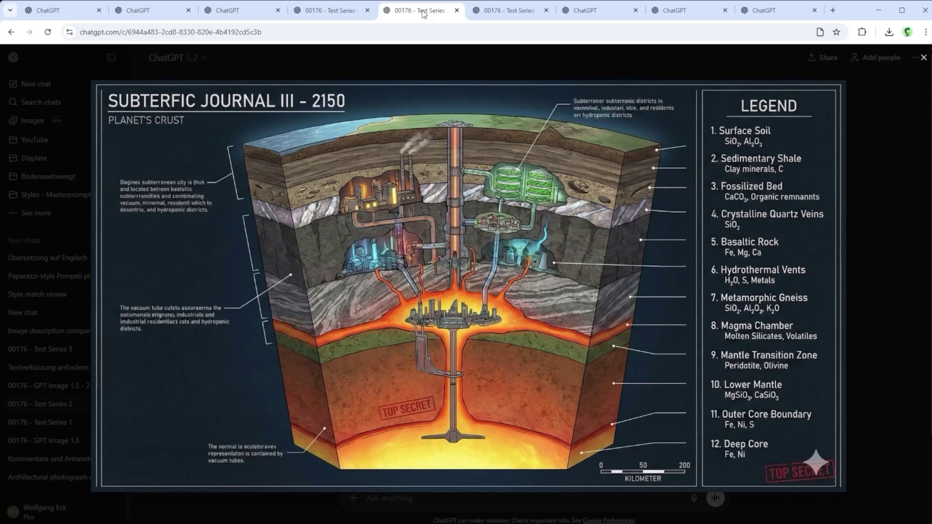
left_click(508, 10)
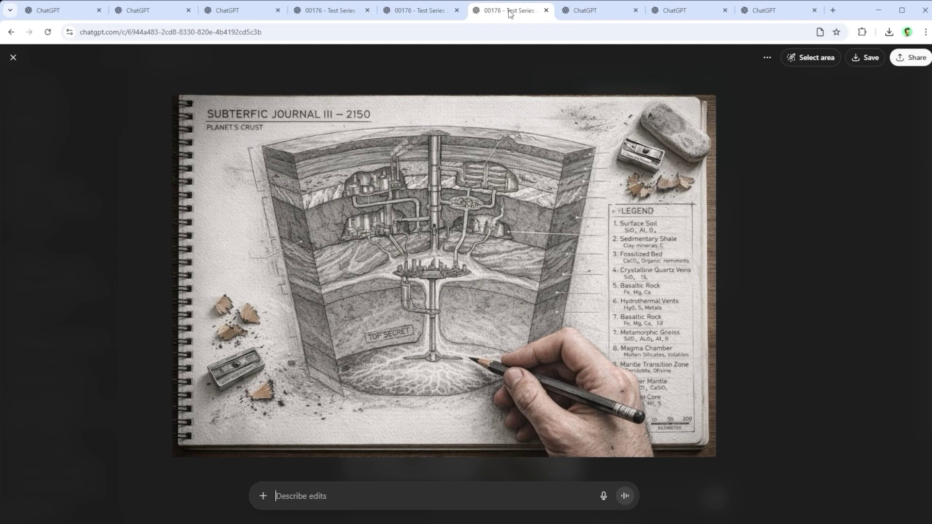
- Go to the Images page, attach the crust cutaway image to the prompt and paste a placeholder prompt
left_click(592, 14)
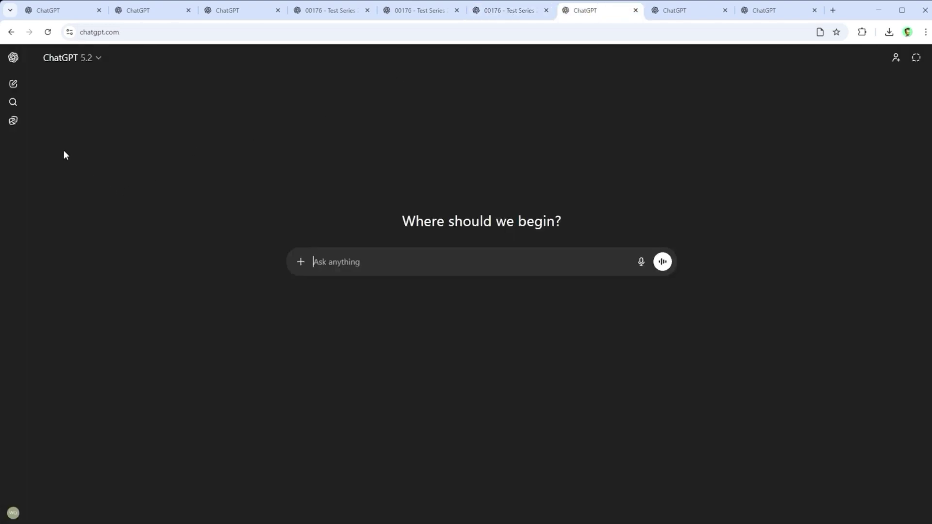
left_click(672, 11)
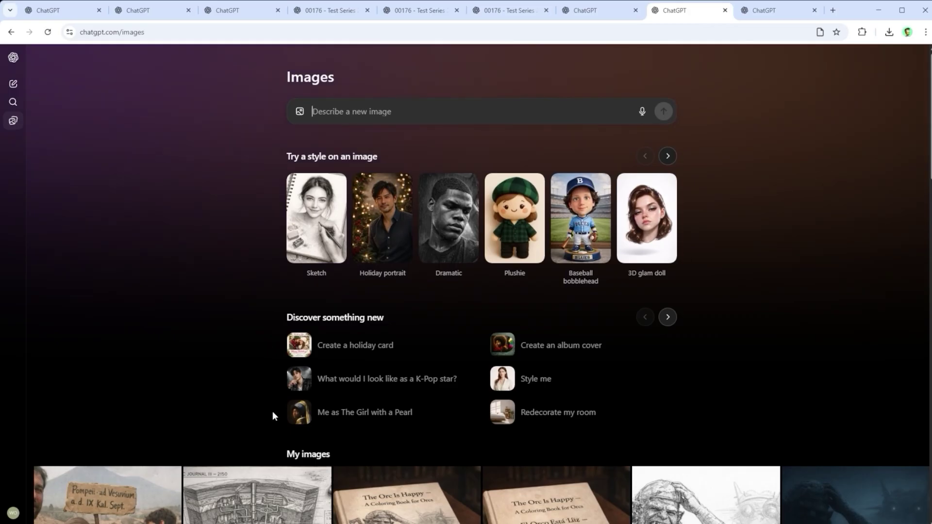
scroll(293, 424, "down", 10)
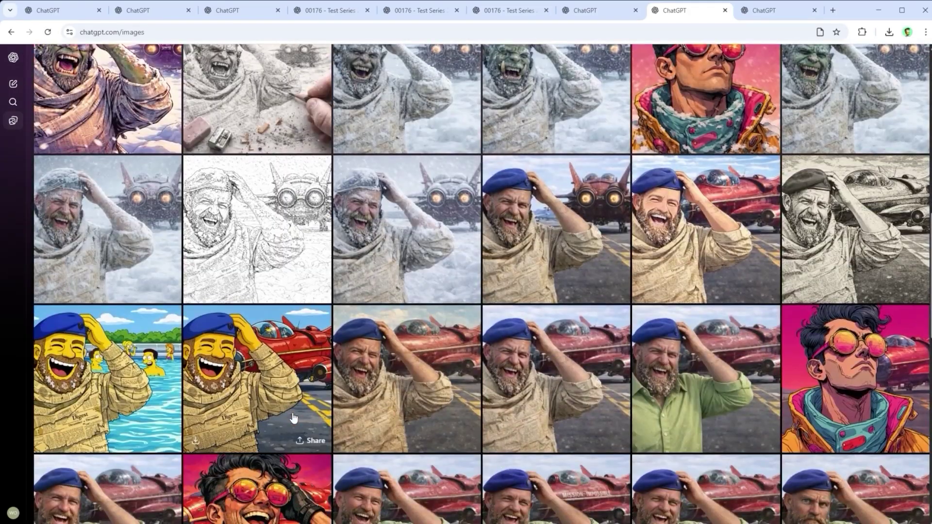
scroll(293, 417, "up", 10)
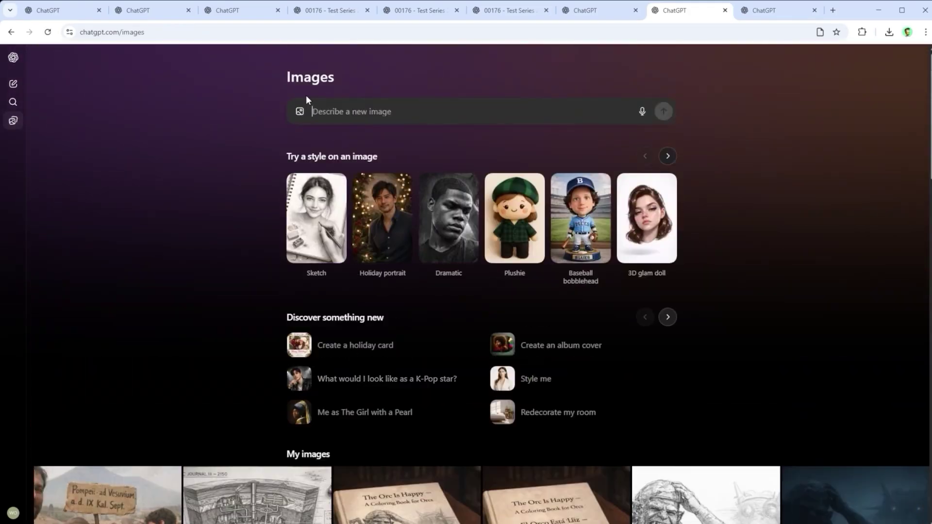
left_click_drag(5, 183, 333, 120)
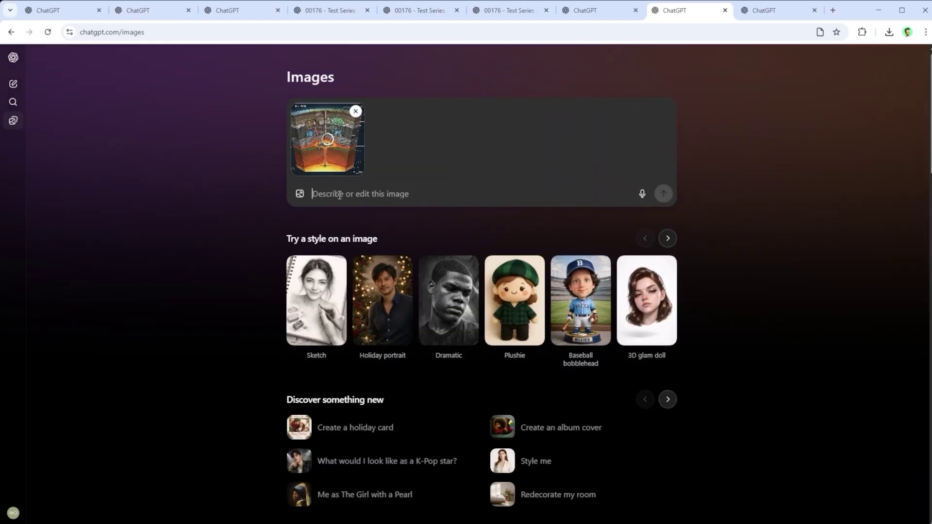
type("Enter the prompt here [...]")
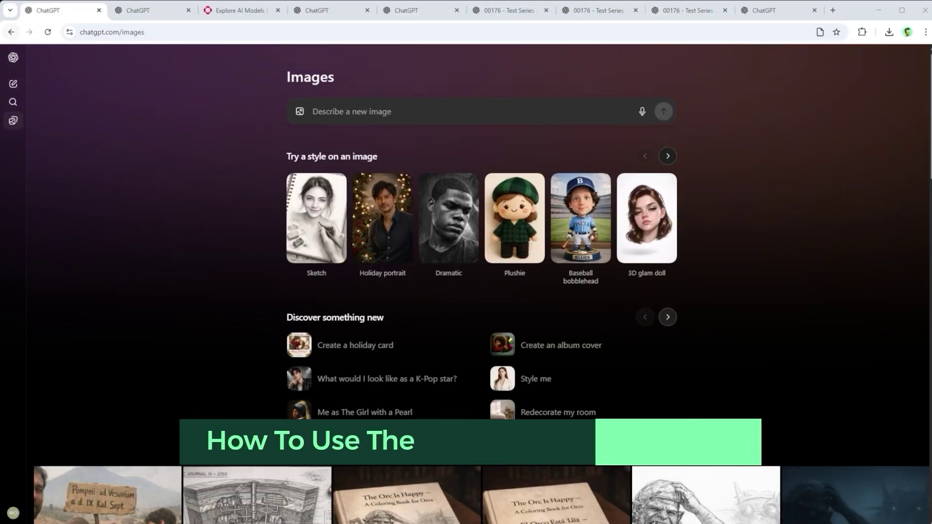
- Open the Cyberpunk warrior with reflective sunglasses image and mark the raised hand with Select area
scroll(490, 411, "down", 1)
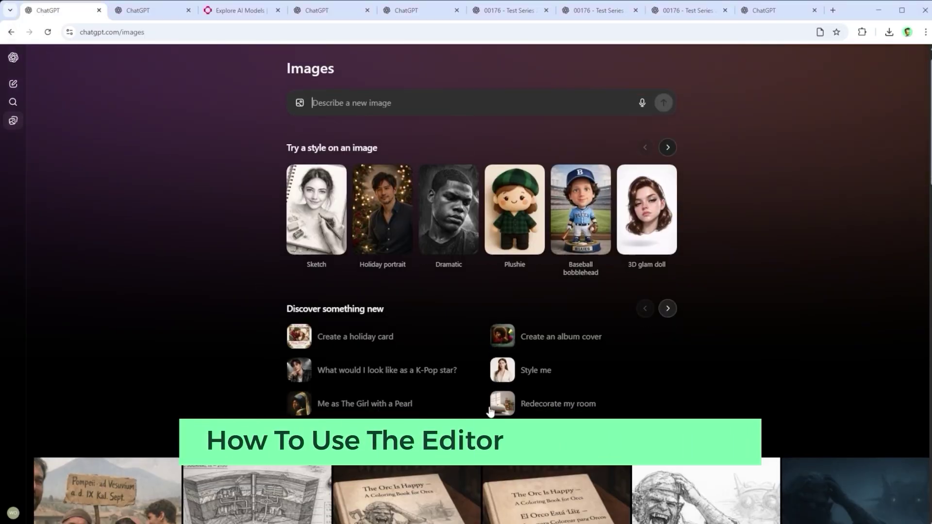
scroll(490, 411, "down", 20)
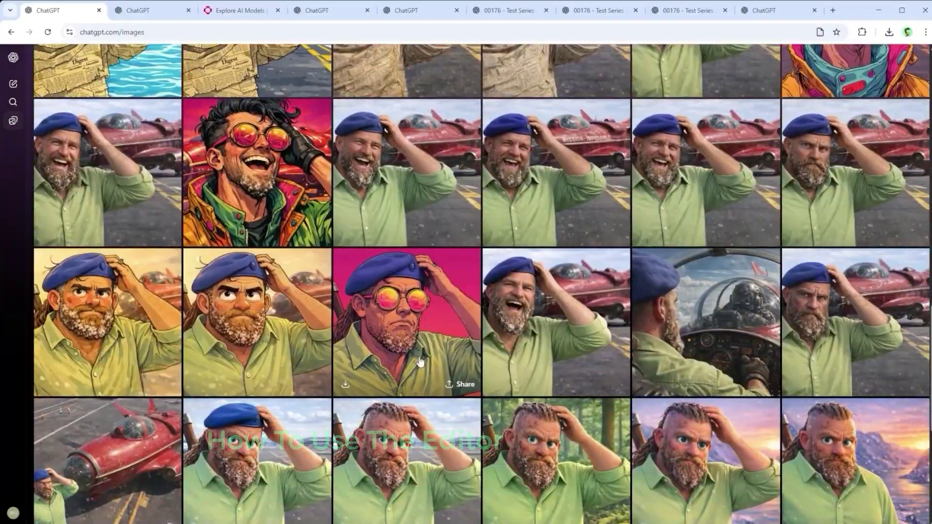
left_click(148, 11)
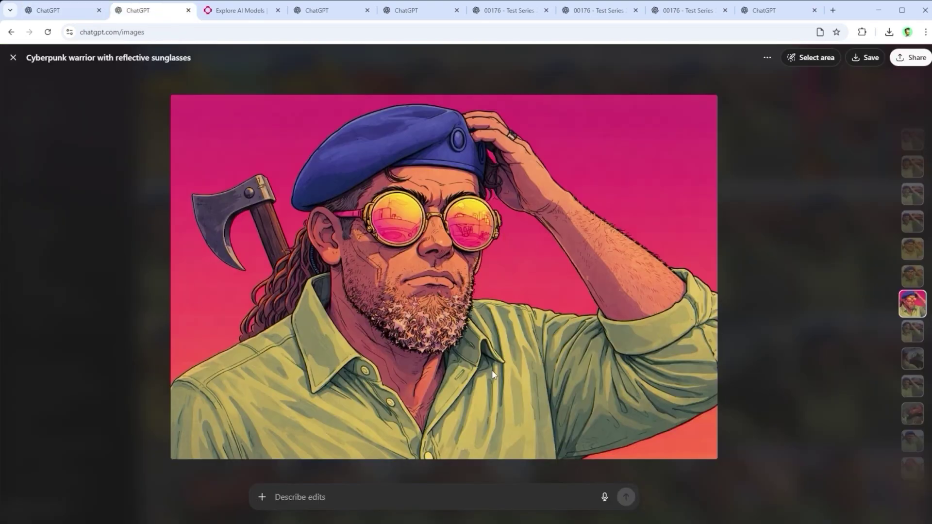
left_click(810, 59)
mouse_move(478, 119)
left_mouse_down()
mouse_move(529, 186)
mouse_move(675, 311)
mouse_move(631, 237)
mouse_move(596, 324)
mouse_move(505, 232)
mouse_move(483, 162)
left_mouse_up()
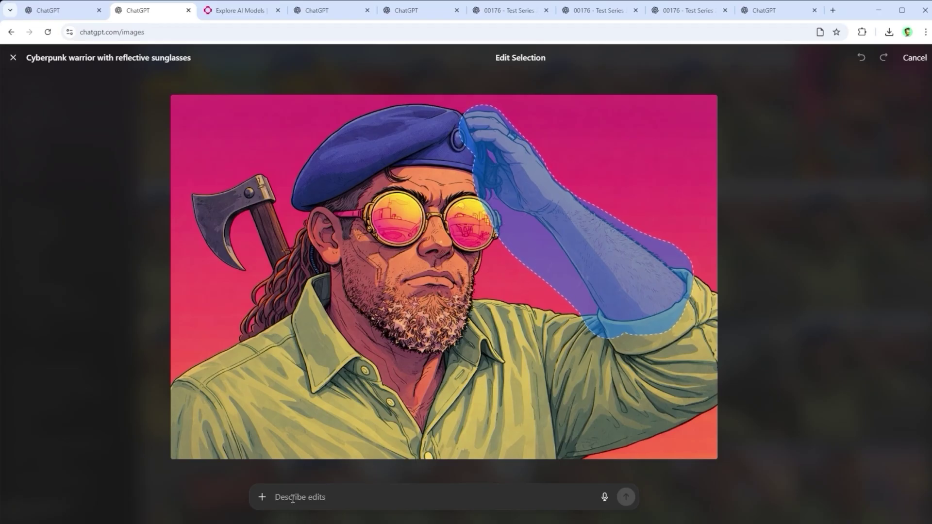
- Cancel the hand selection and leave 'Enter the prompt here' as the edit prompt
type("Enter the prompt here [...]")
left_click_drag(380, 492, 242, 494)
key("ctrl+c")
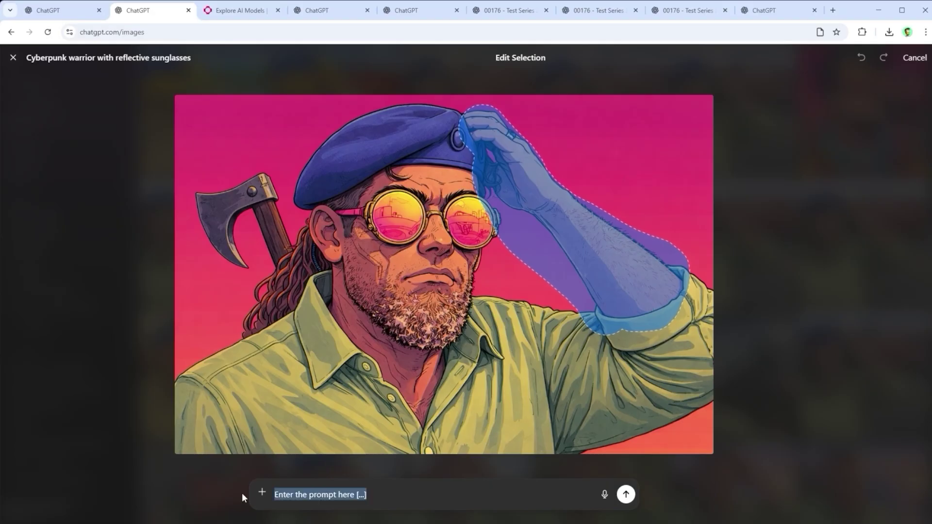
key("BackSpace")
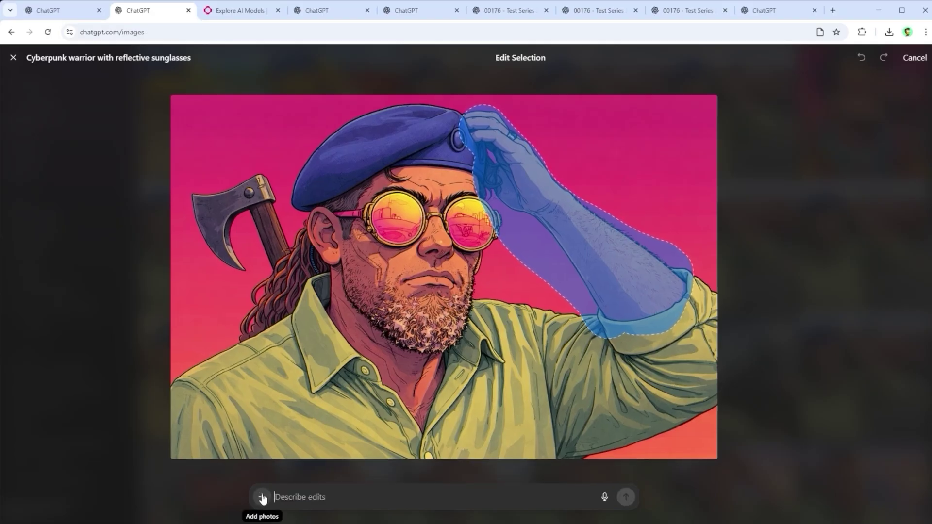
left_click(911, 59)
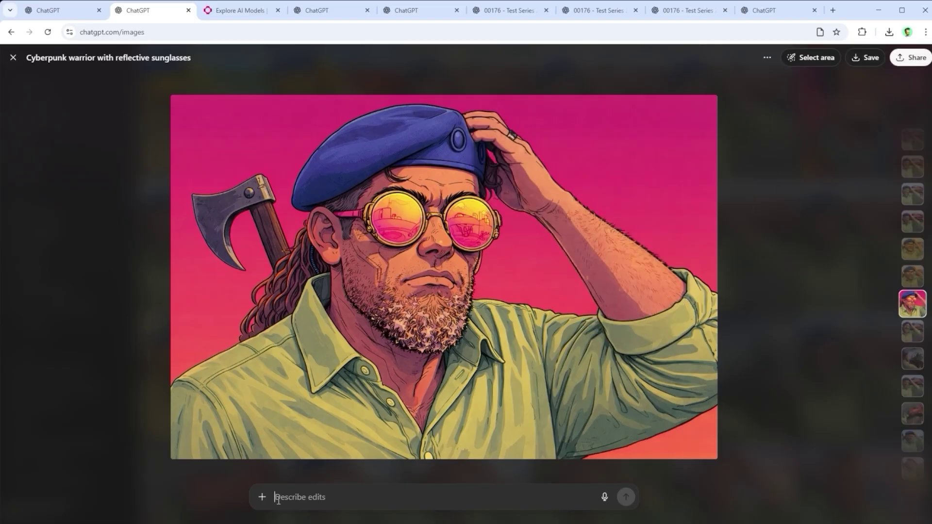
key("ctrl+v")
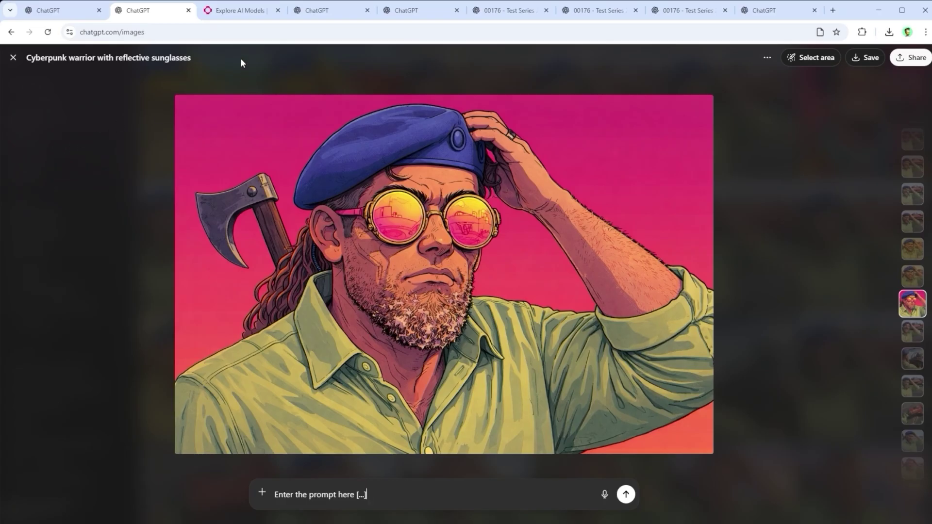
- Show the fal.ai Explore page featuring the new GPT-Image 1.5 model
left_click(237, 12)
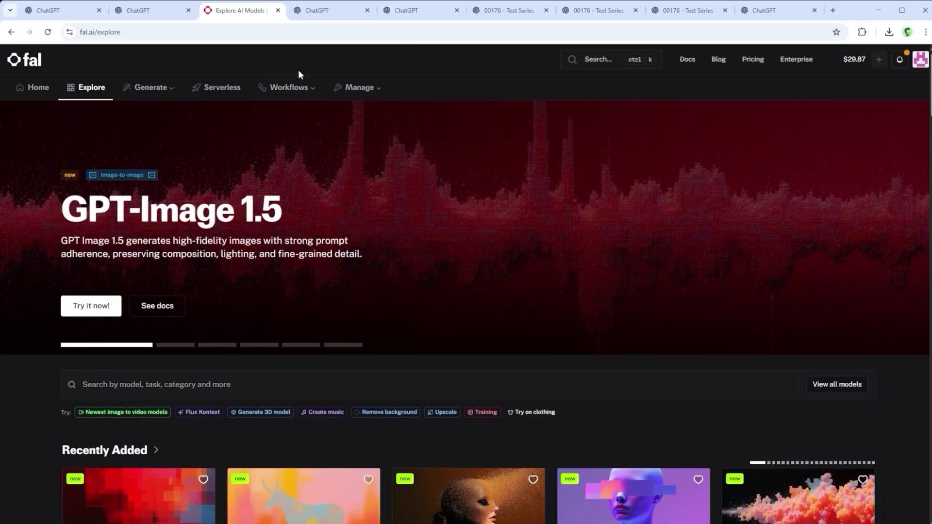
- Return to the ChatGPT Images page holding the 'Enter the prompt here' placeholder prompt
left_click(329, 13)
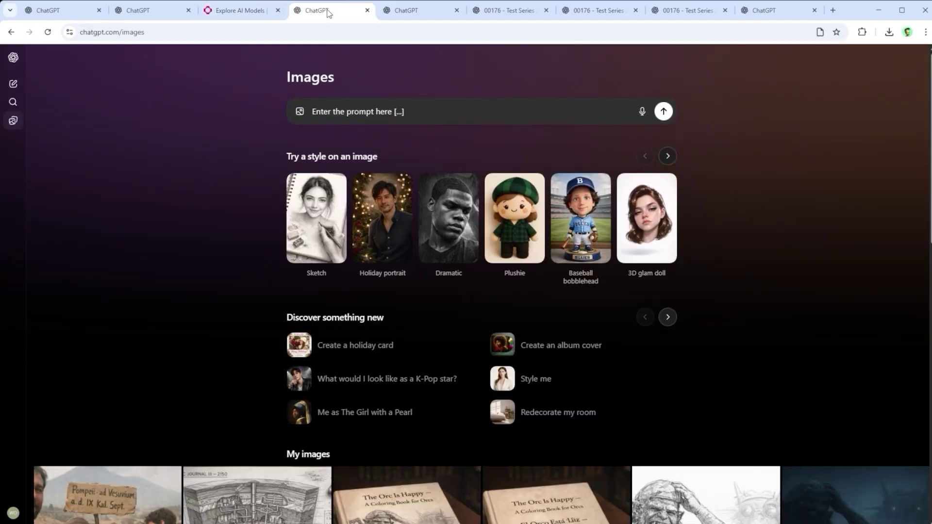